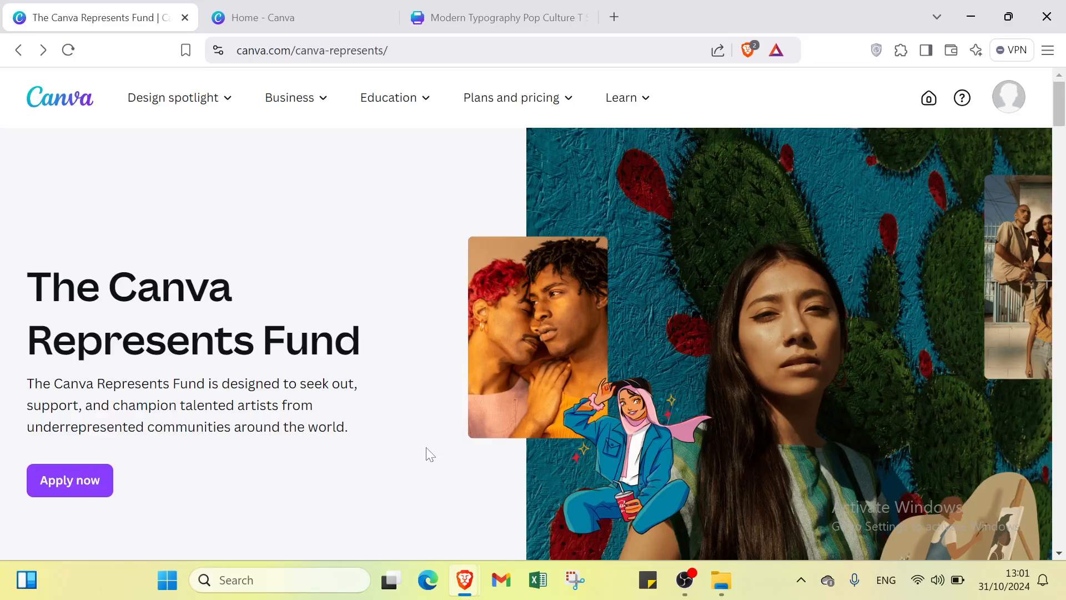
Step: Read through the Canva Represents Fund page, including the content section and the artist application criteria
scroll(429, 446, "down", 4)
scroll(350, 393, "up", 4)
scroll(397, 210, "down", 3)
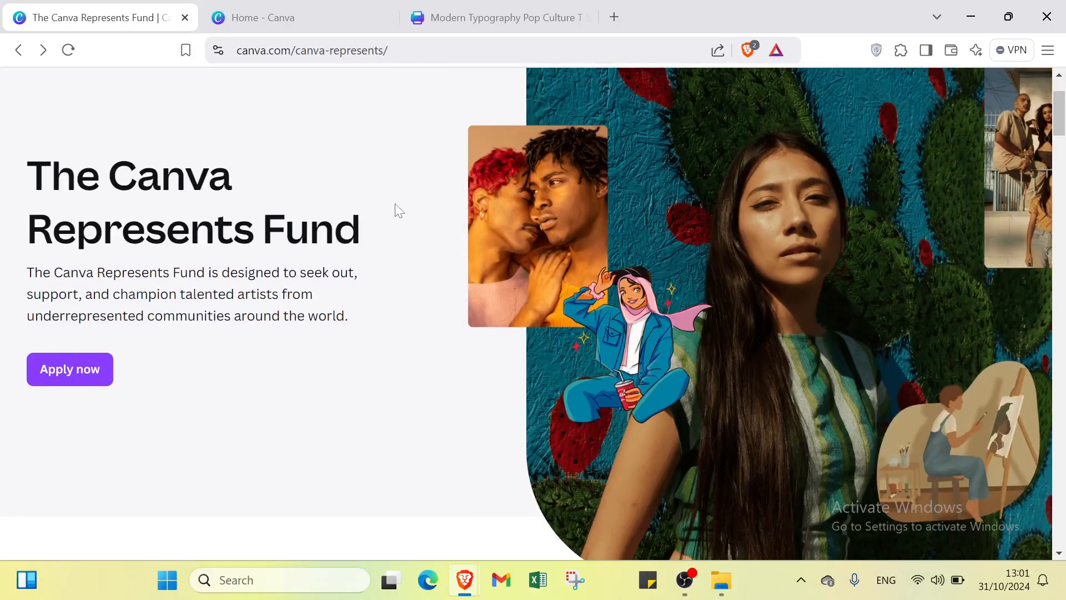
scroll(398, 210, "down", 4)
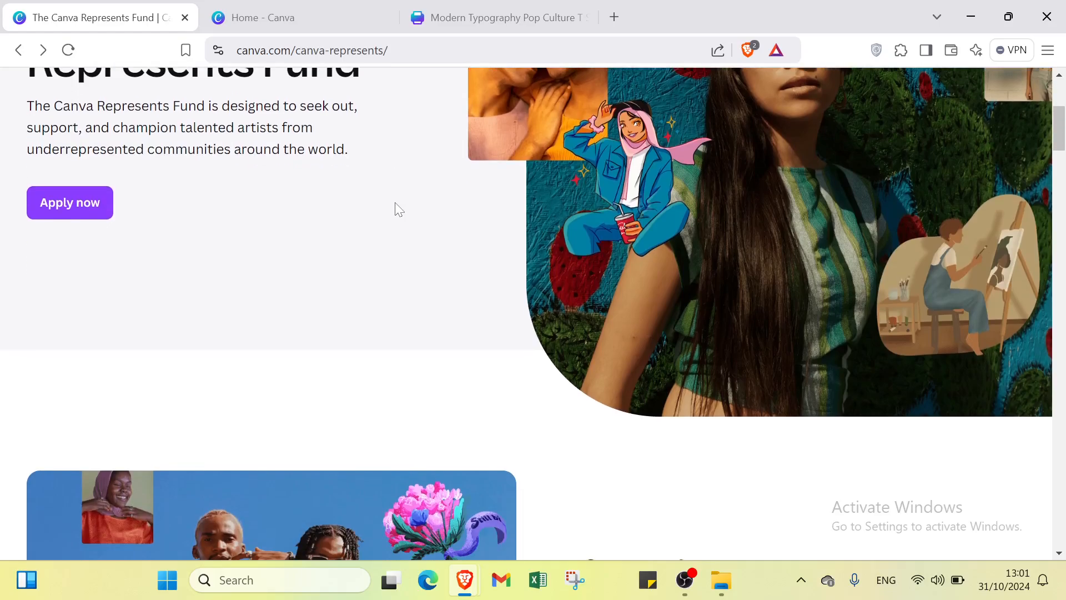
scroll(397, 207, "down", 4)
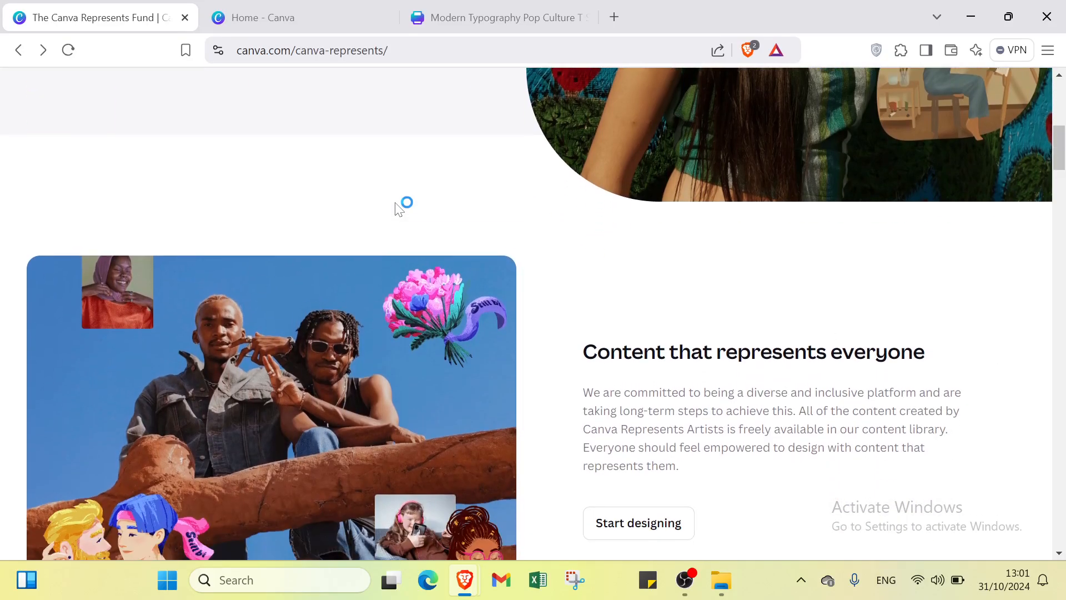
scroll(396, 207, "down", 2)
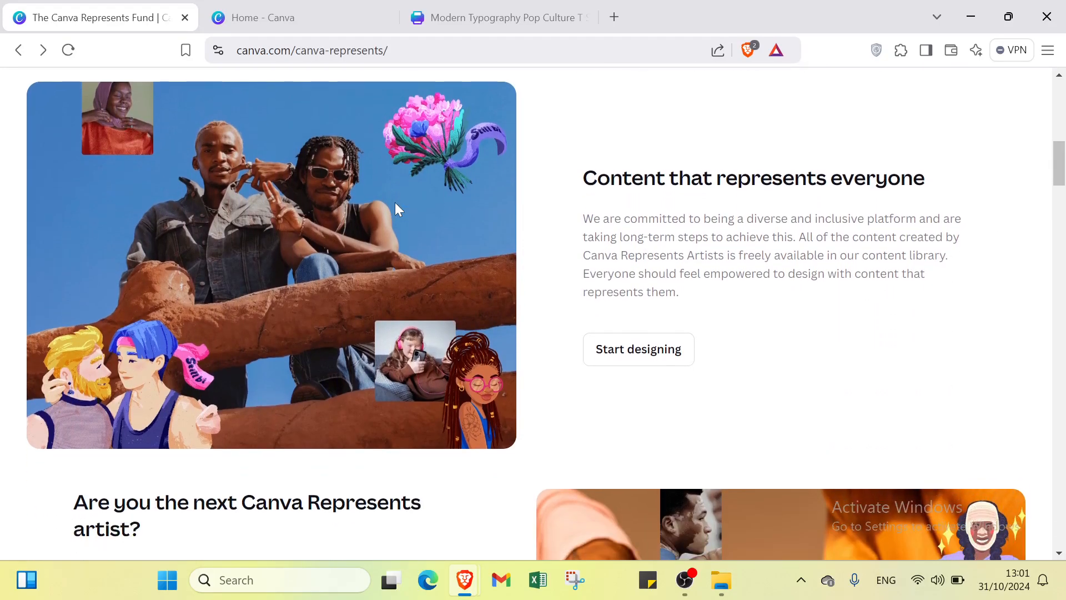
scroll(397, 209, "down", 1)
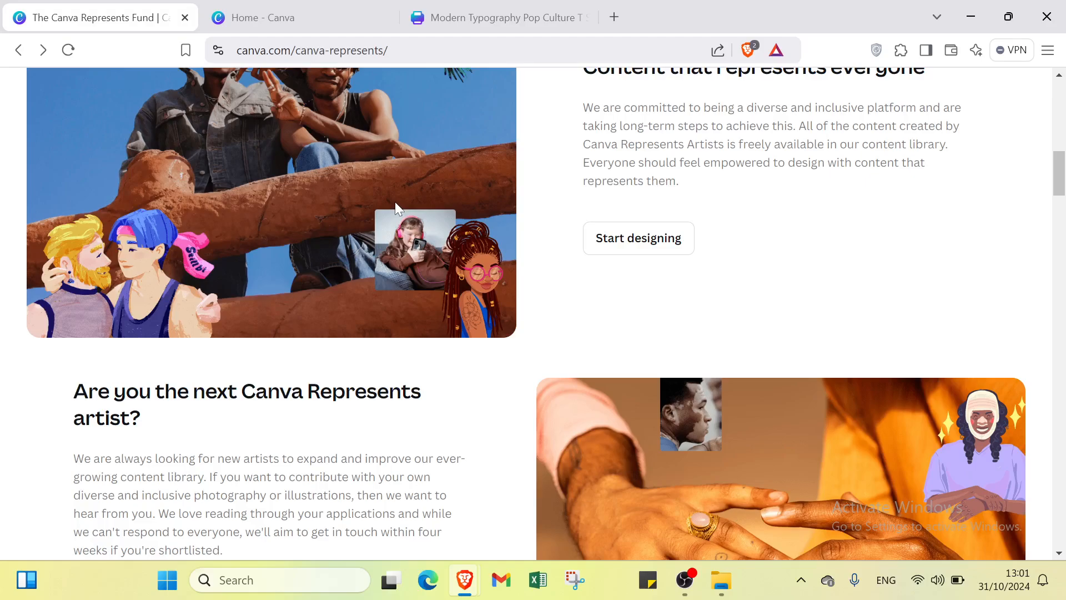
scroll(397, 207, "down", 1)
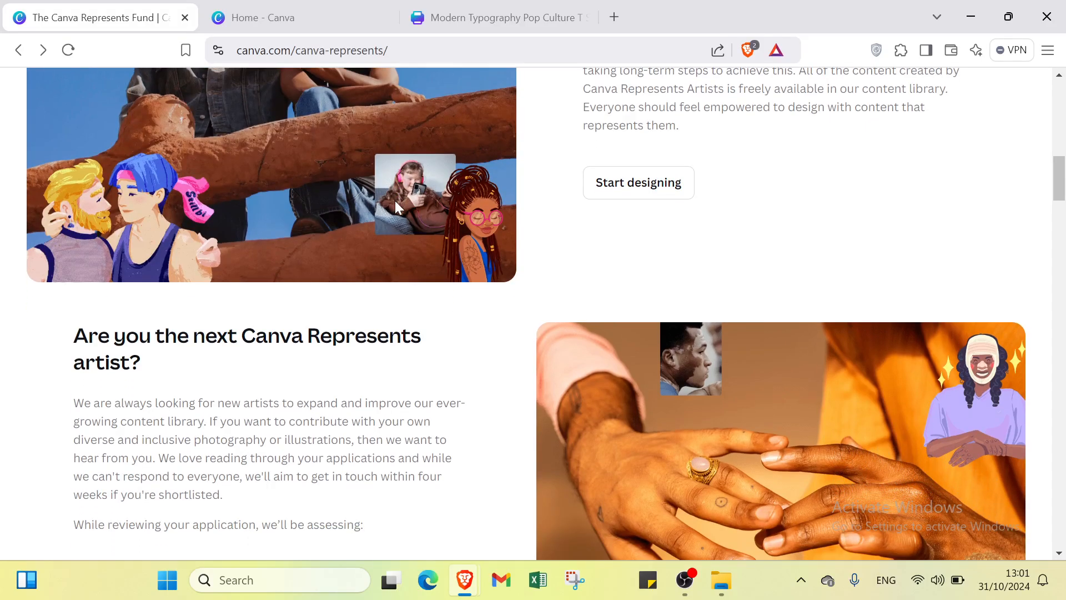
scroll(396, 203, "down", 1)
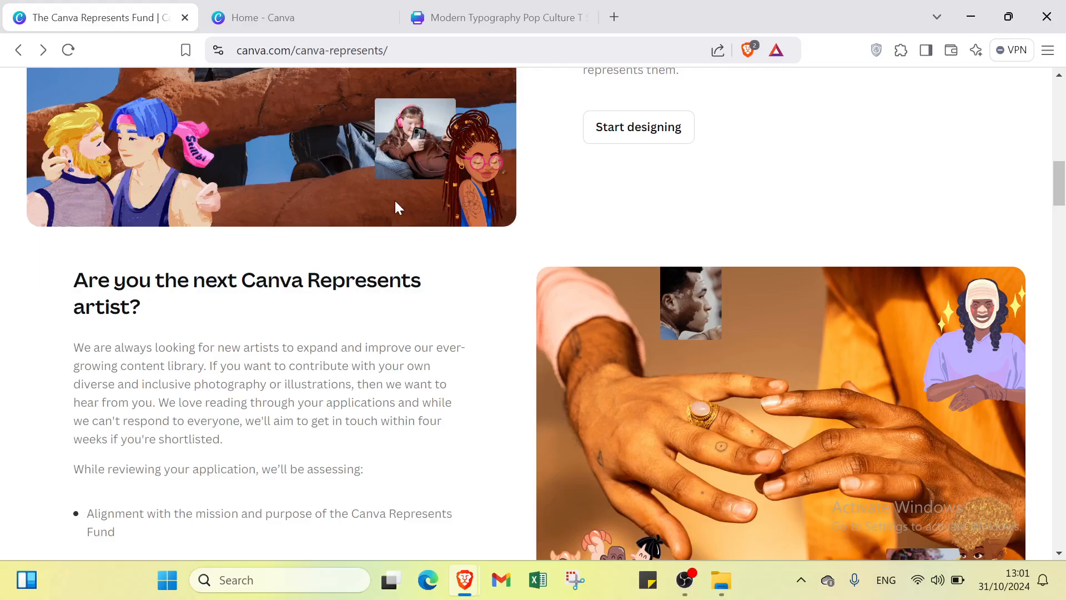
scroll(395, 200, "down", 2)
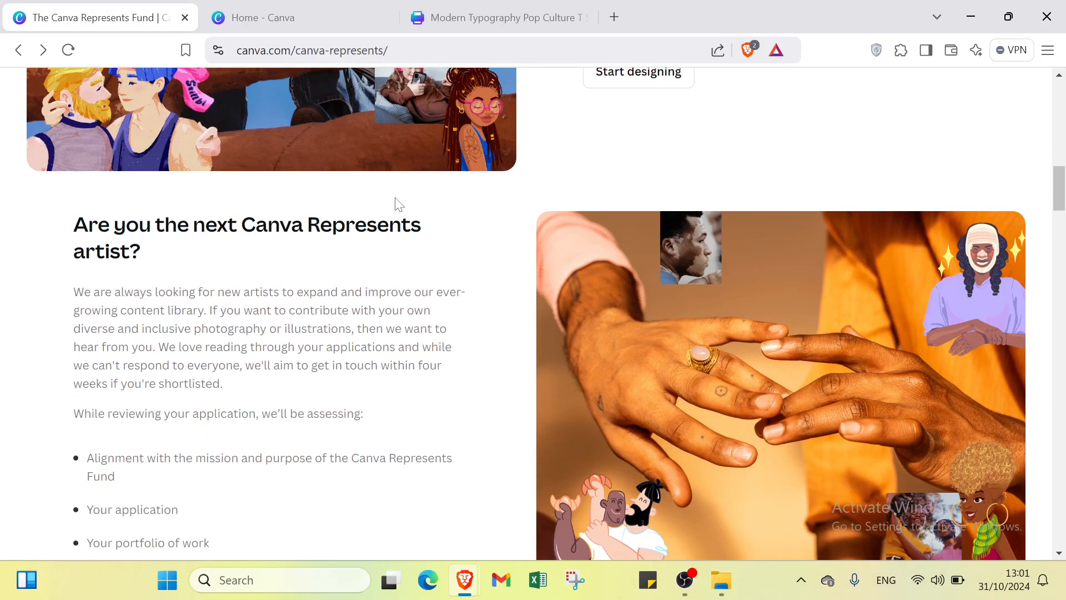
scroll(397, 204, "down", 2)
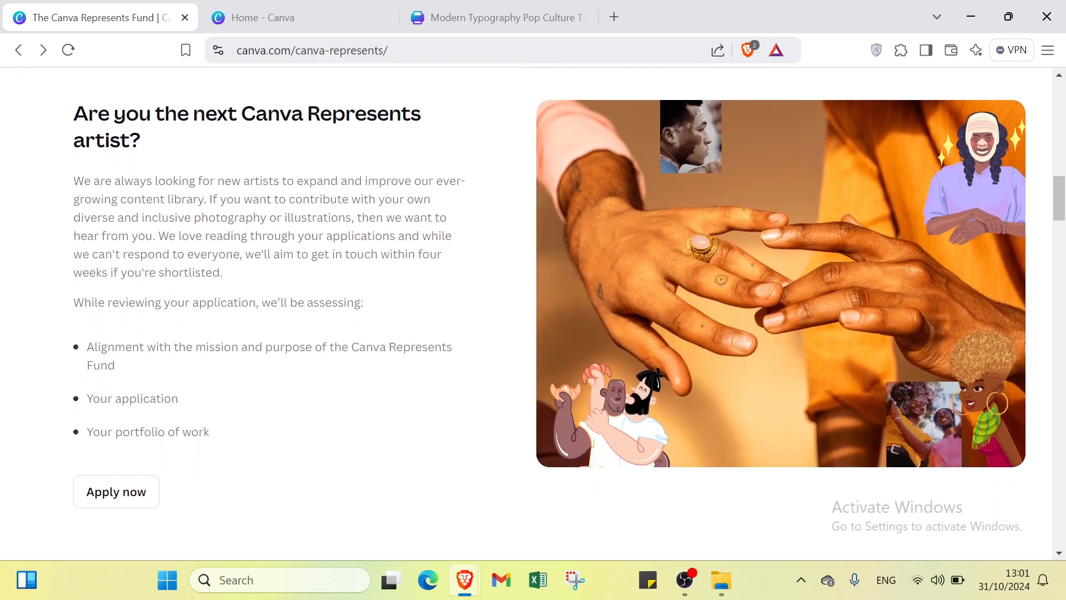
scroll(396, 192, "up", 15)
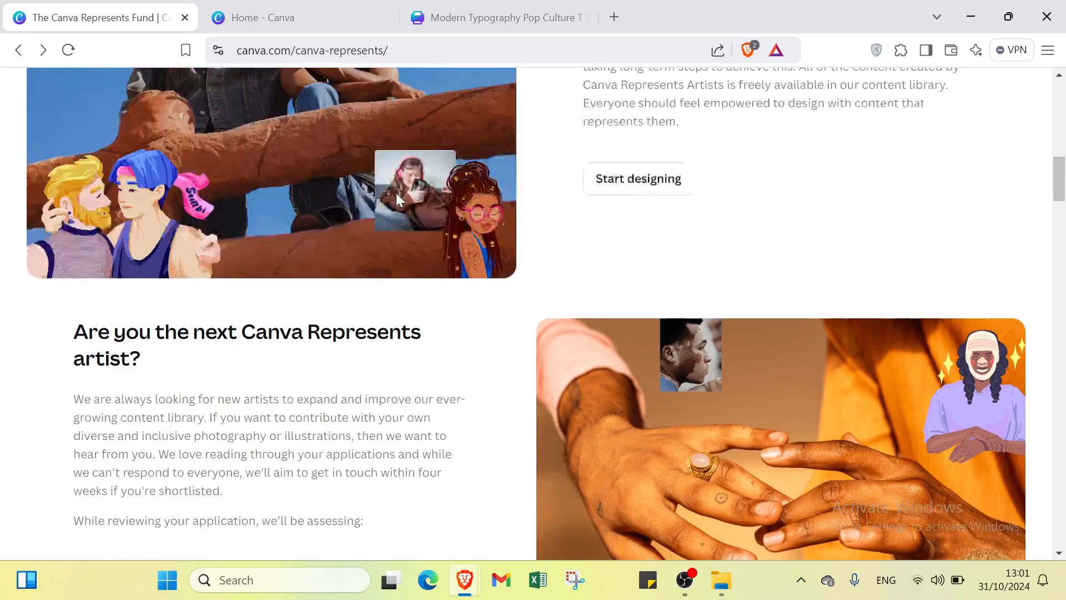
scroll(402, 188, "up", 2)
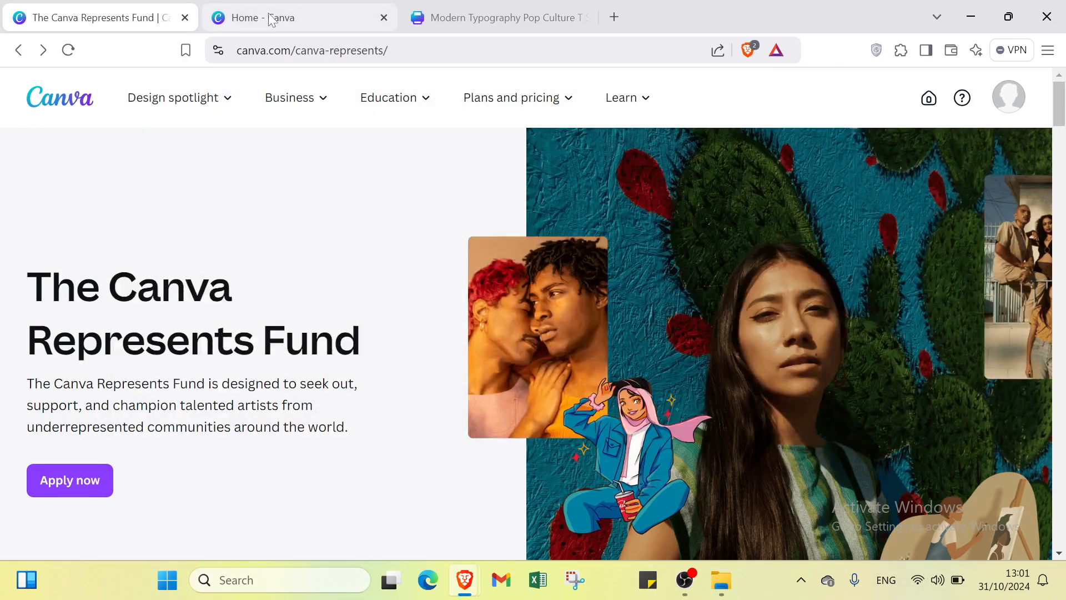
left_click(269, 12)
left_click(151, 8)
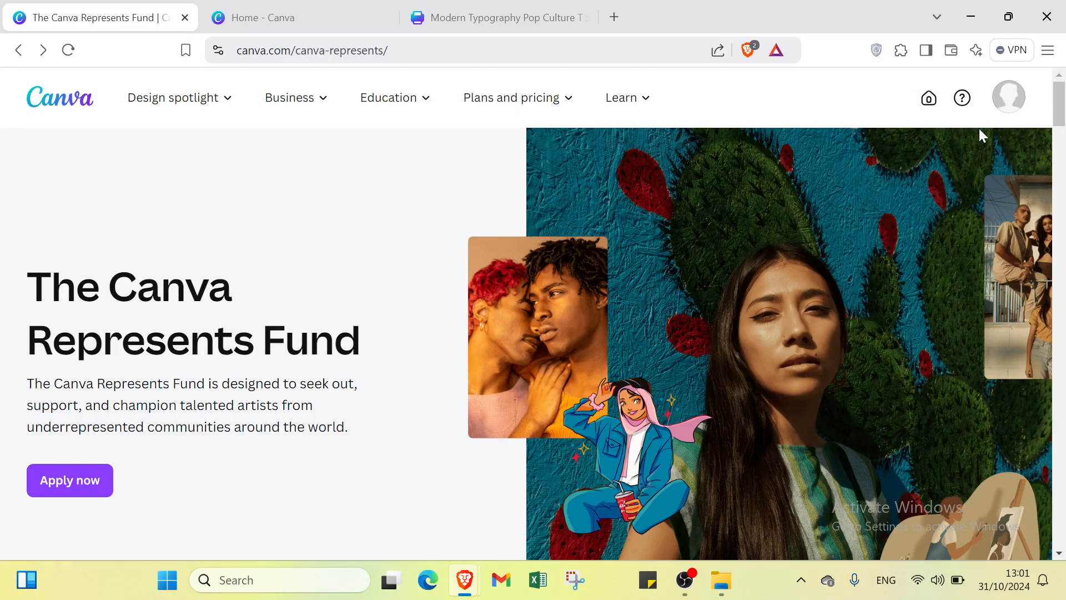
left_click(1010, 100)
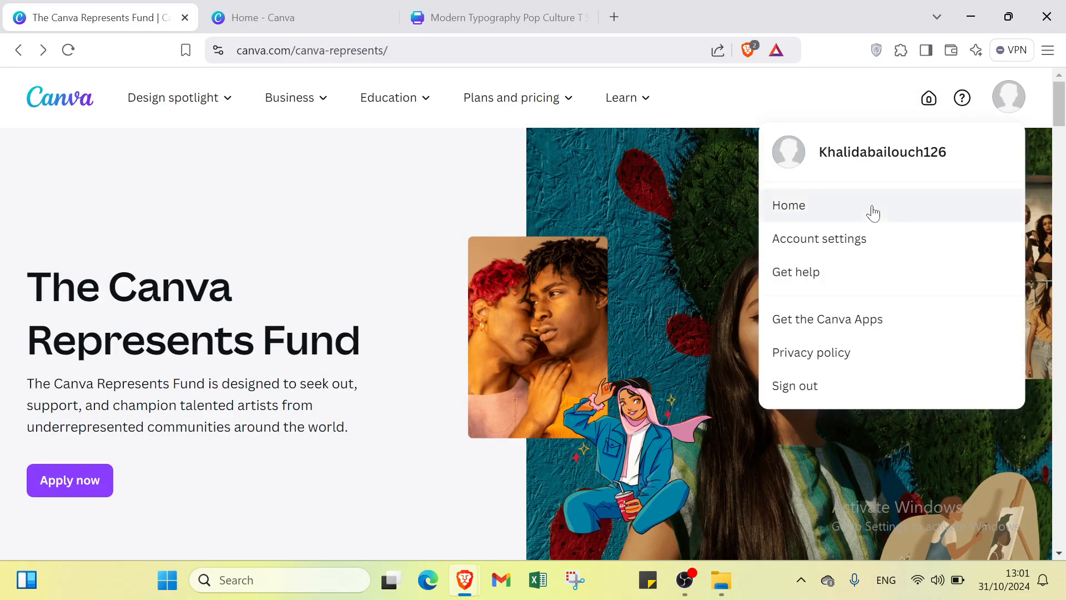
left_click(750, 91)
left_click(303, 16)
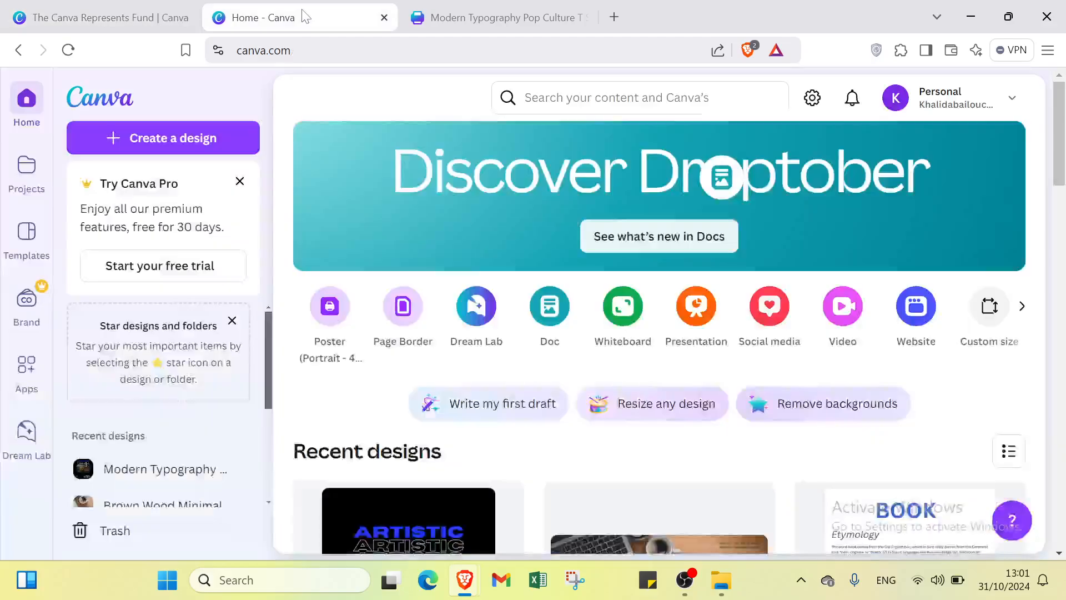
left_click(120, 18)
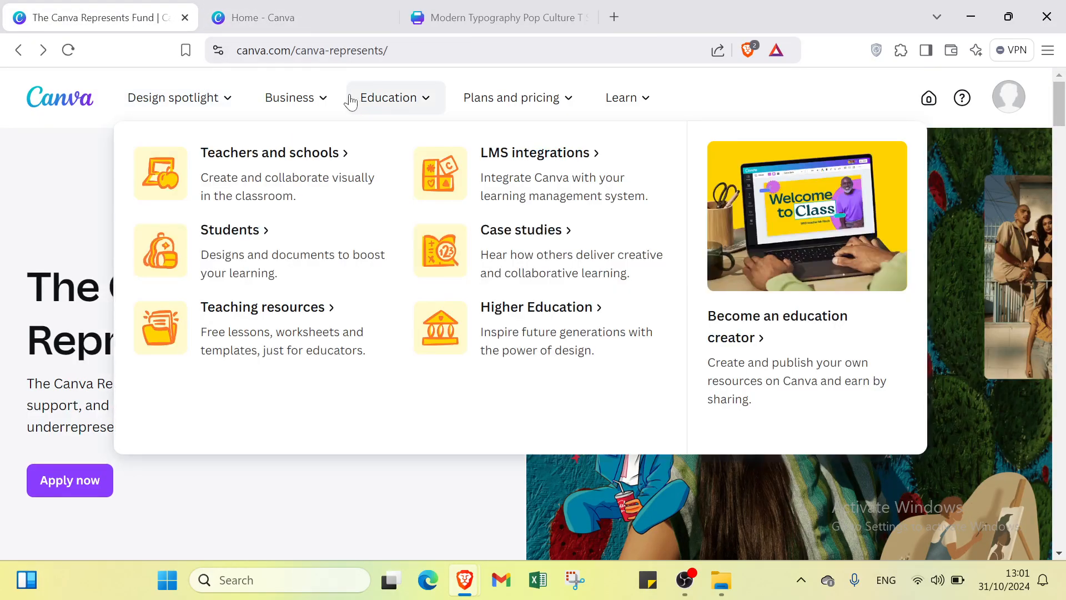
Step: Look over the Canva Free plan page and return to the Canva Represents Fund page
mouse_move(476, 100)
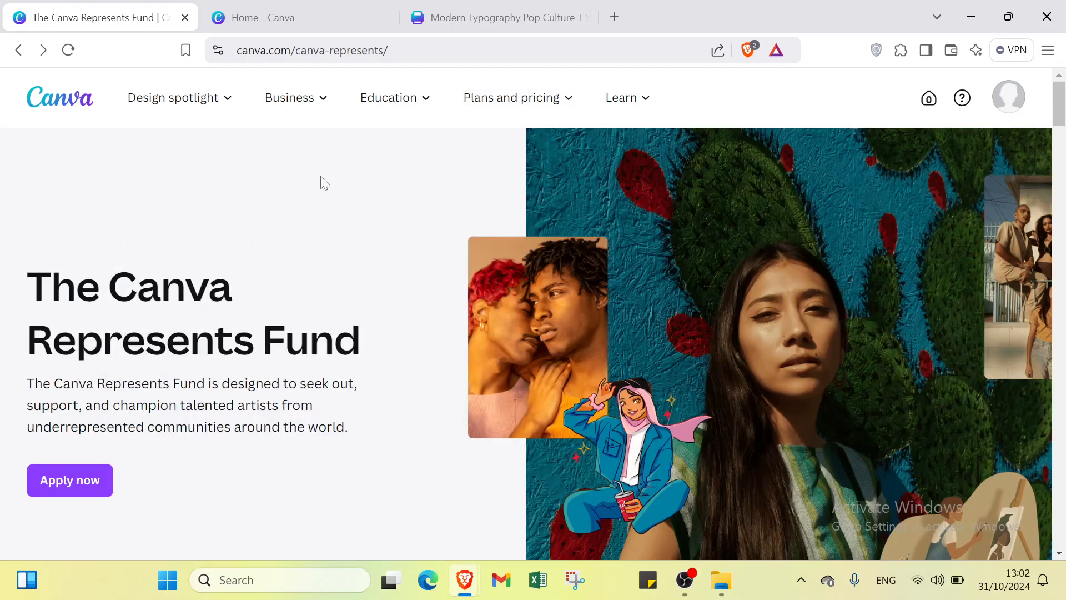
mouse_move(497, 86)
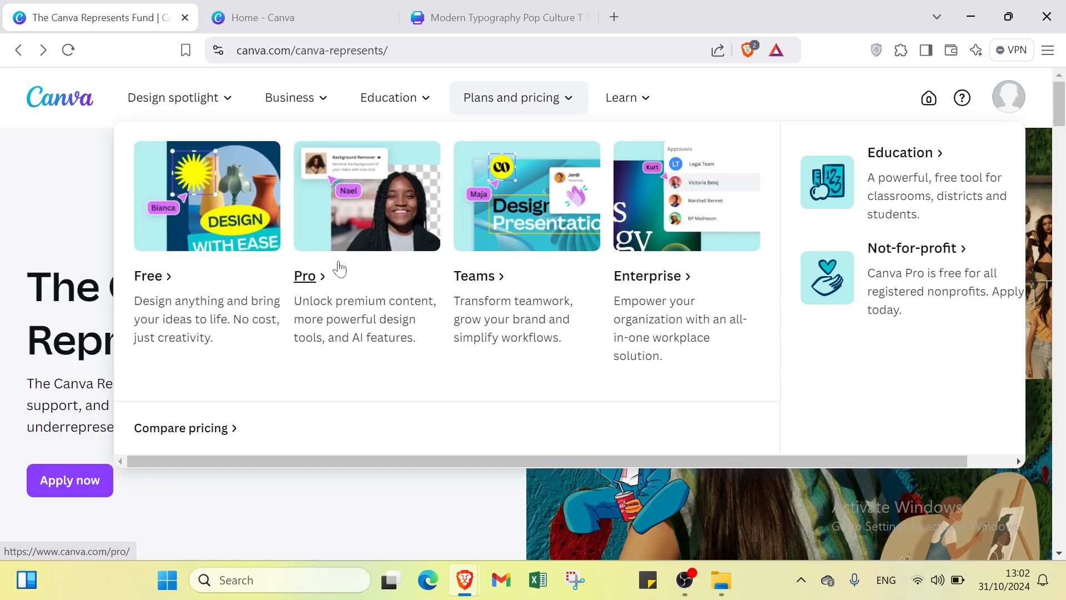
left_click(227, 257)
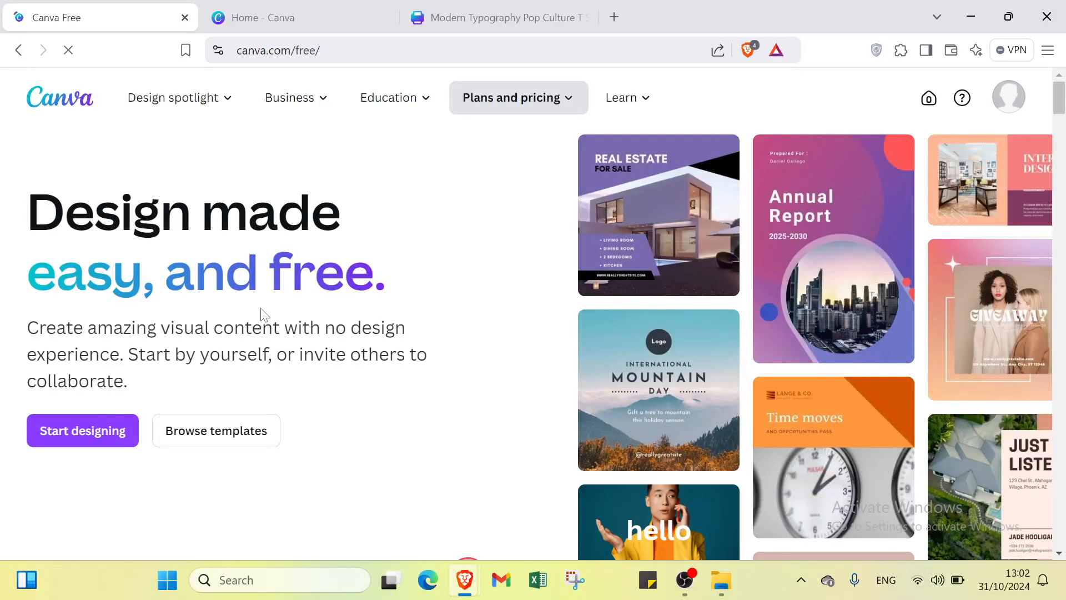
scroll(172, 333, "down", 15)
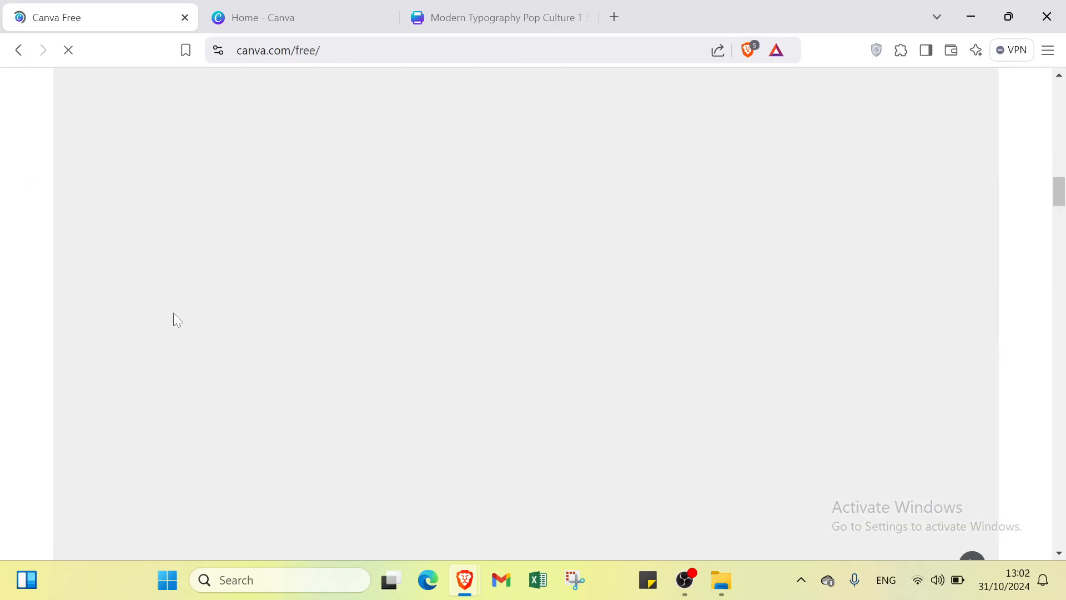
scroll(324, 259, "up", 10)
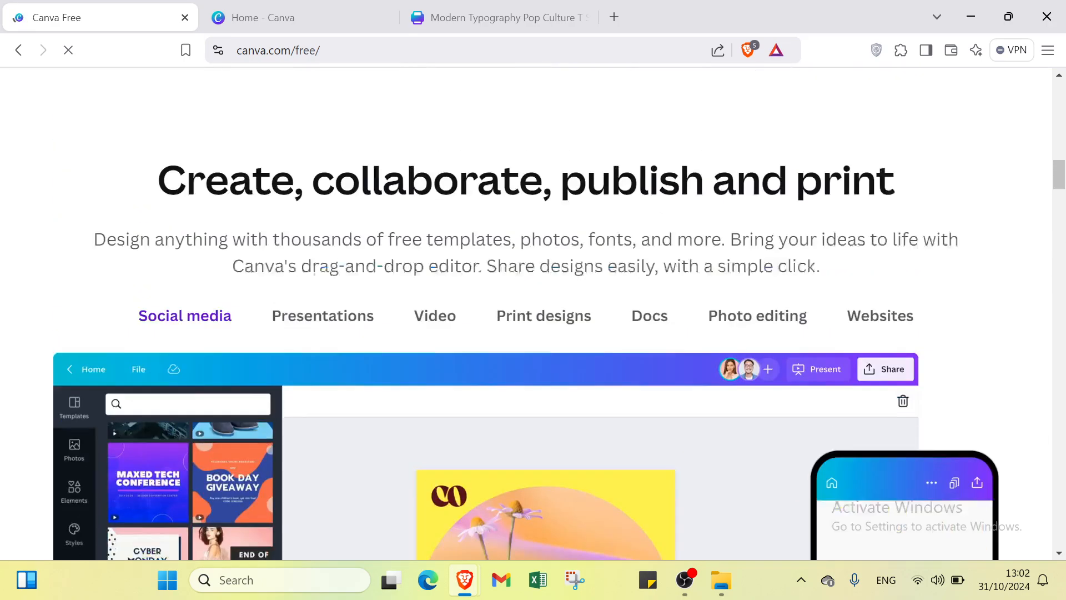
scroll(63, 85, "up", 3)
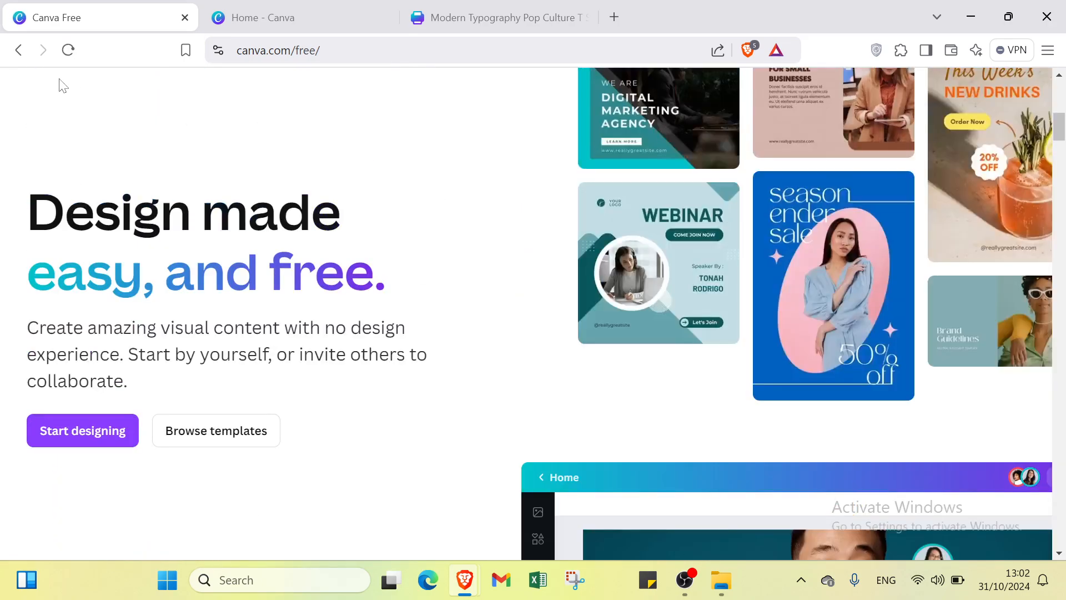
left_click(17, 50)
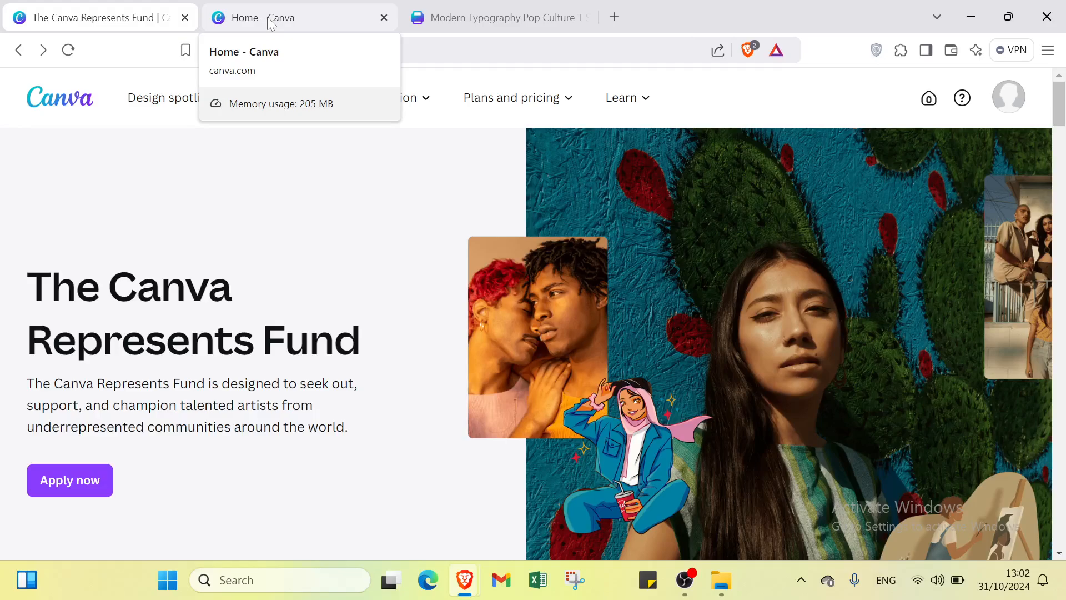
Step: Switch to the Canva home page and rerun the recent search for "t shirts"
left_click(309, 17)
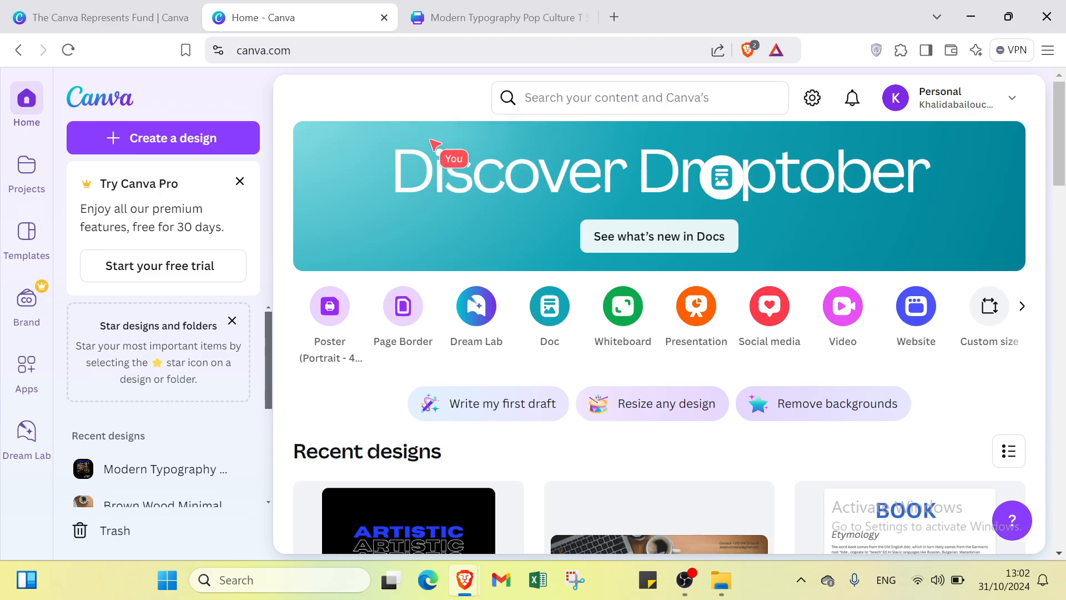
left_click(157, 17)
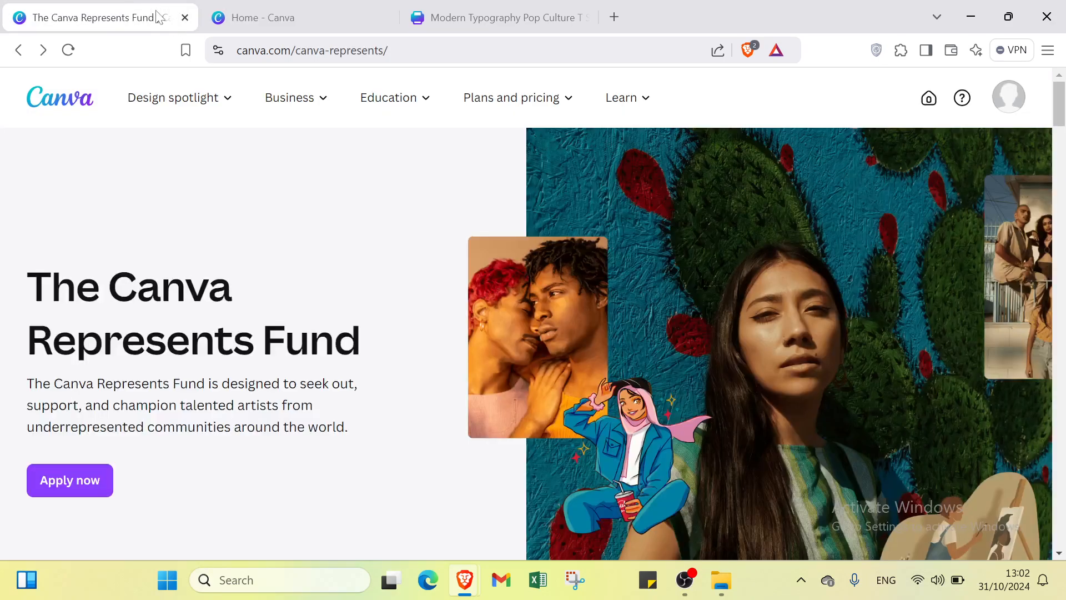
left_click(318, 11)
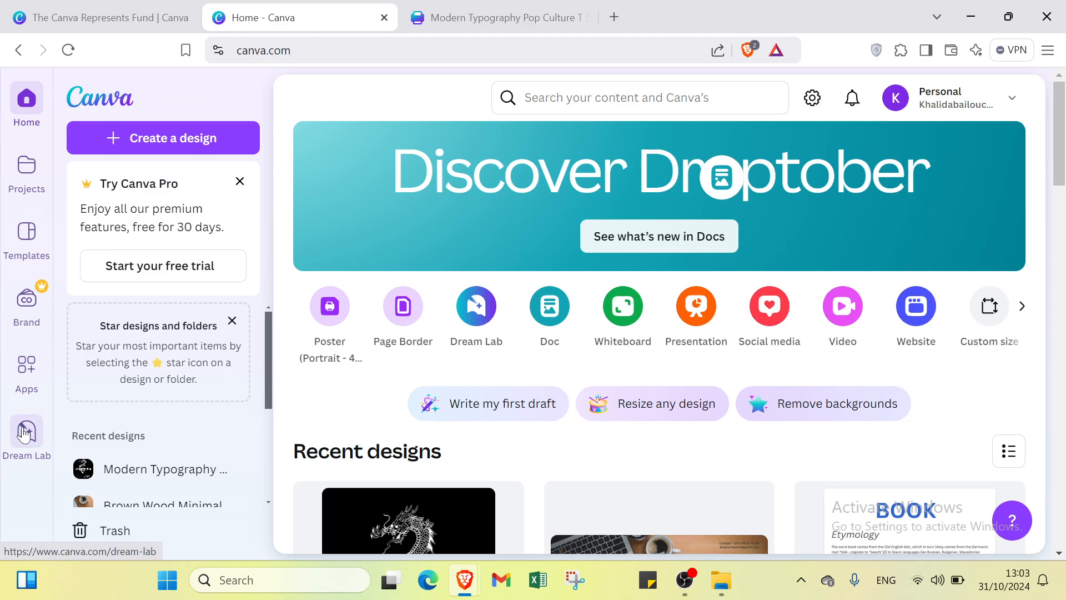
scroll(160, 322, "down", 3)
scroll(165, 308, "up", 3)
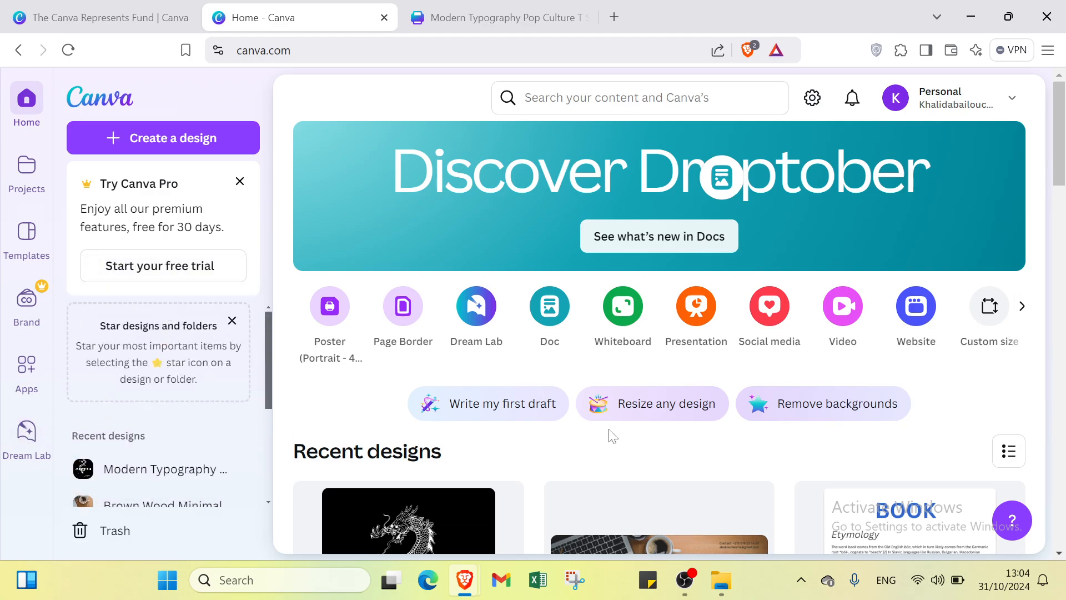
left_click(640, 97)
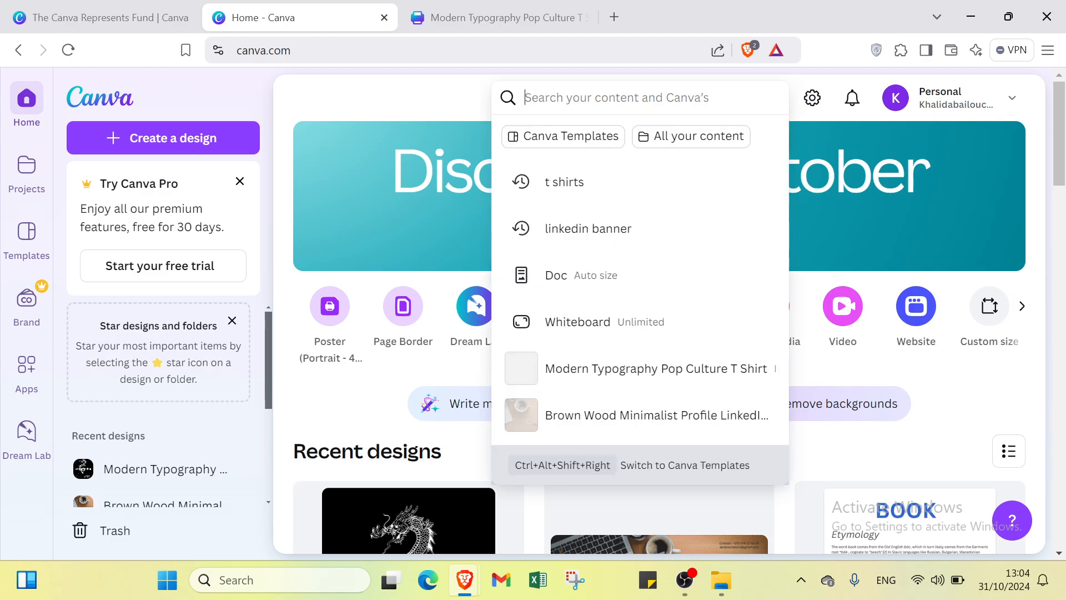
left_click(618, 181)
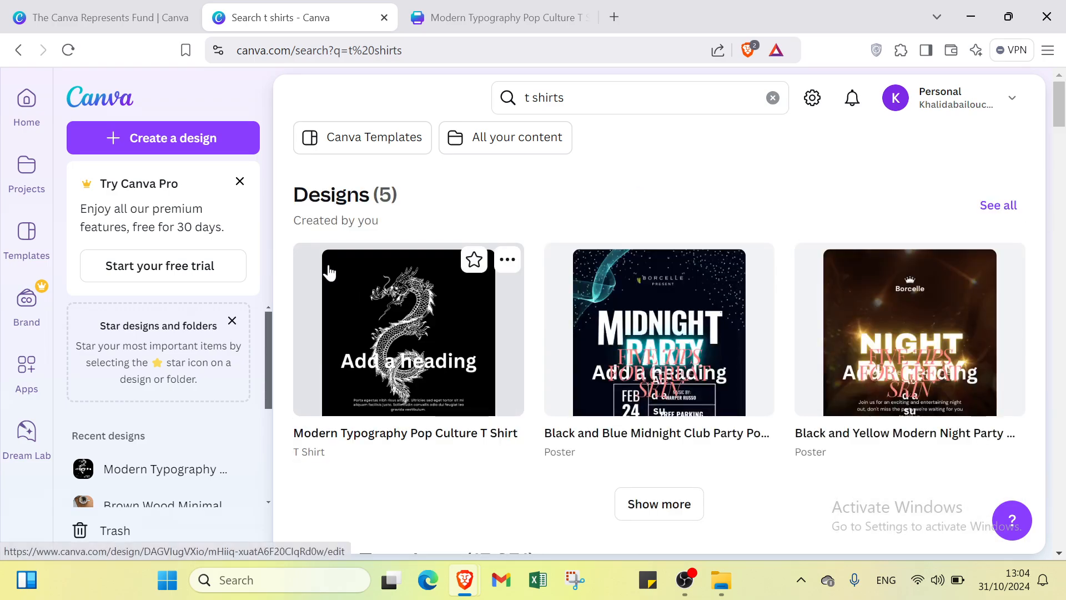
Step: Browse the t-shirt search results and show the full list of matching Canva Templates
scroll(383, 250, "down", 5)
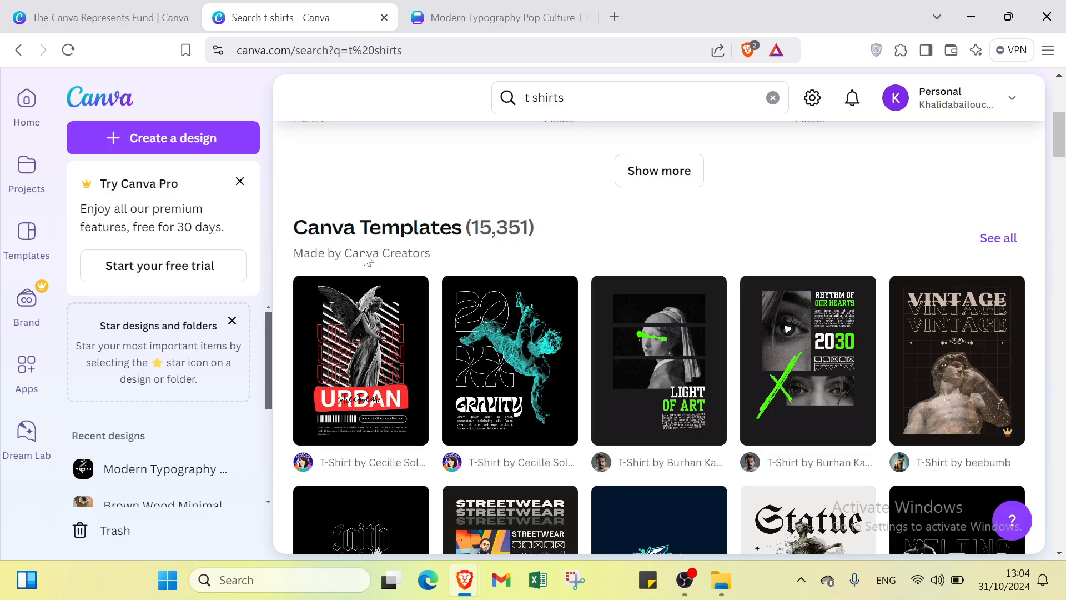
scroll(389, 334, "down", 4)
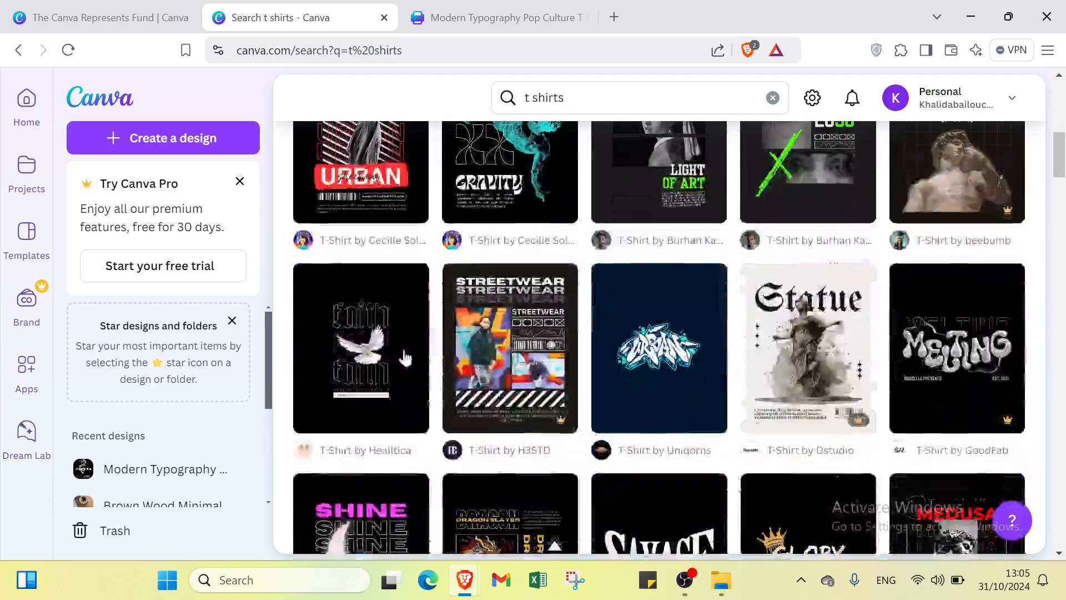
scroll(500, 333, "up", 5)
scroll(460, 399, "down", 20)
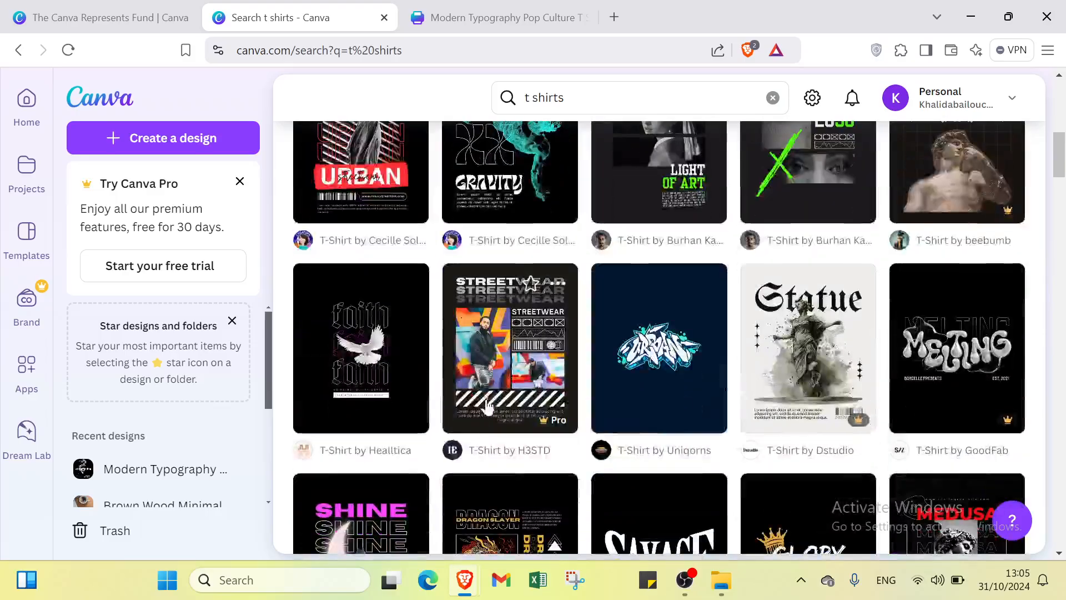
scroll(466, 344, "up", 20)
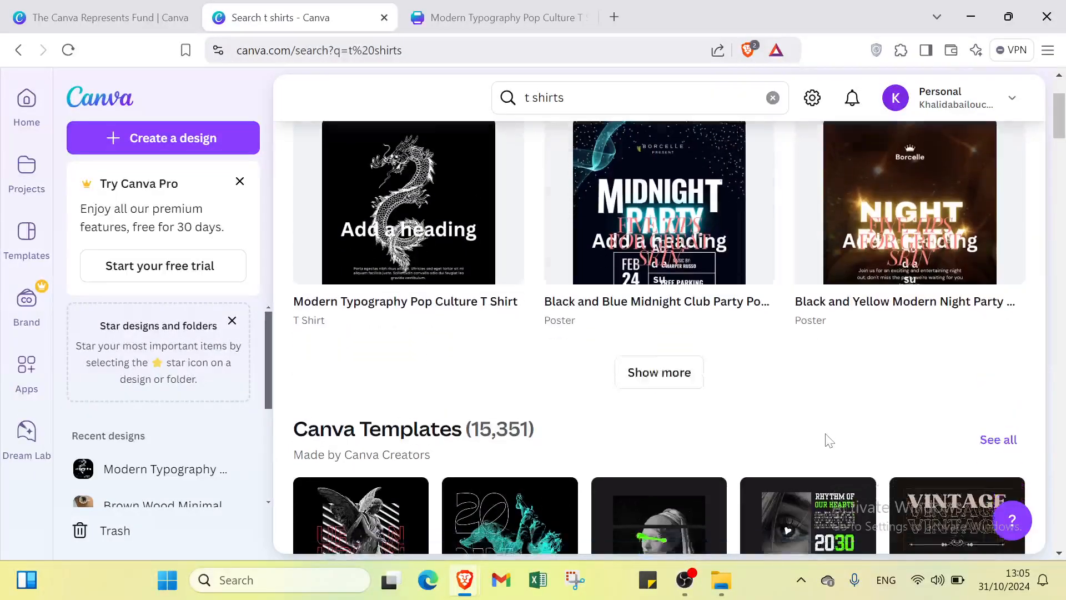
scroll(828, 438, "down", 3)
left_click(990, 295)
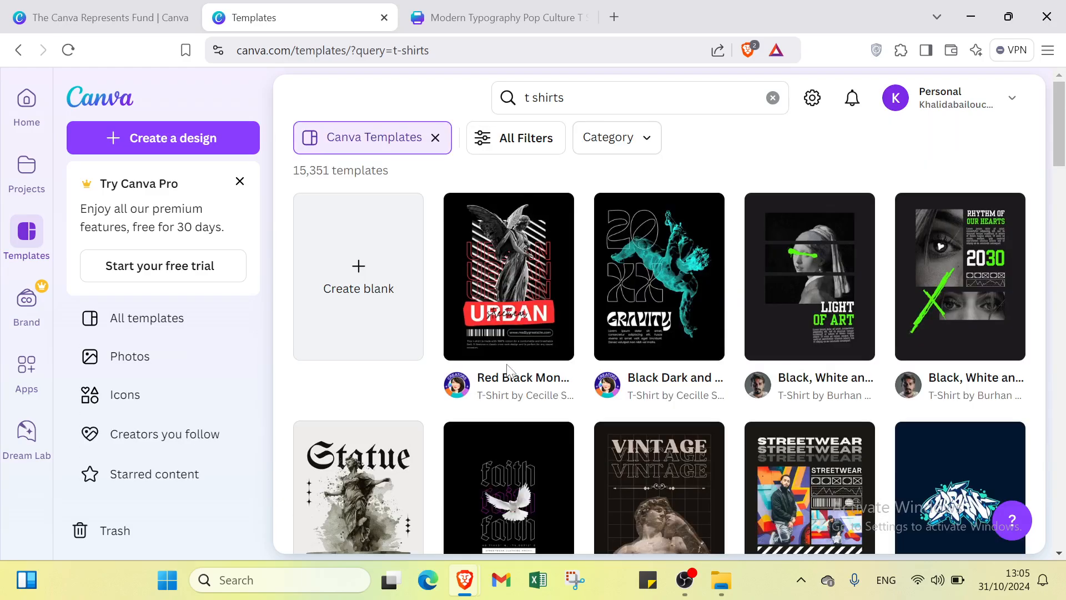
Step: Examine the template filters for the Business, Social Media, Education and Video categories and their subcategories
left_click(511, 140)
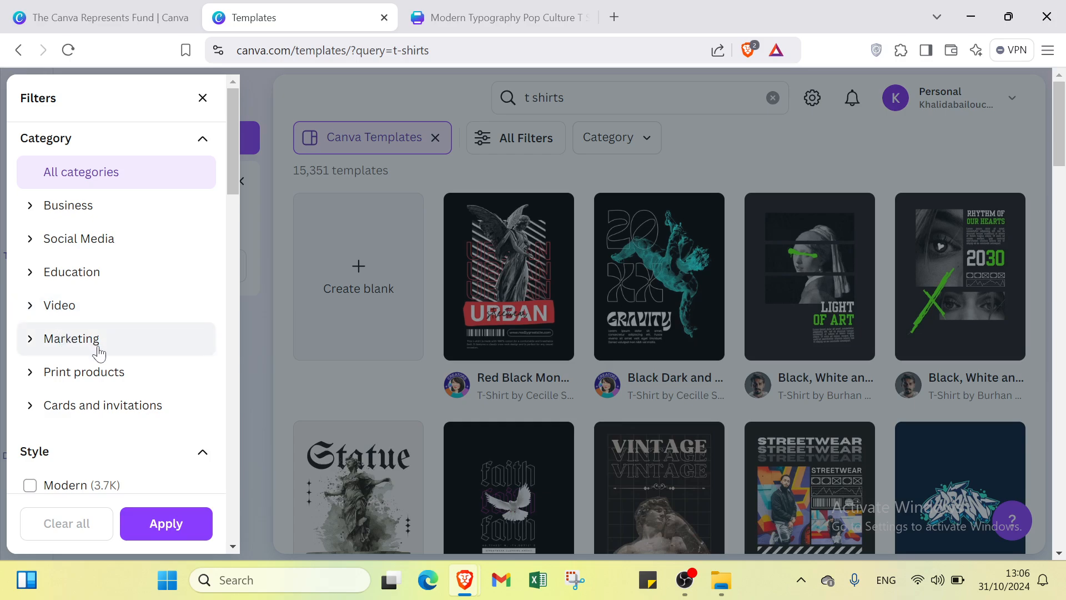
left_click(77, 214)
scroll(75, 289, "down", 5)
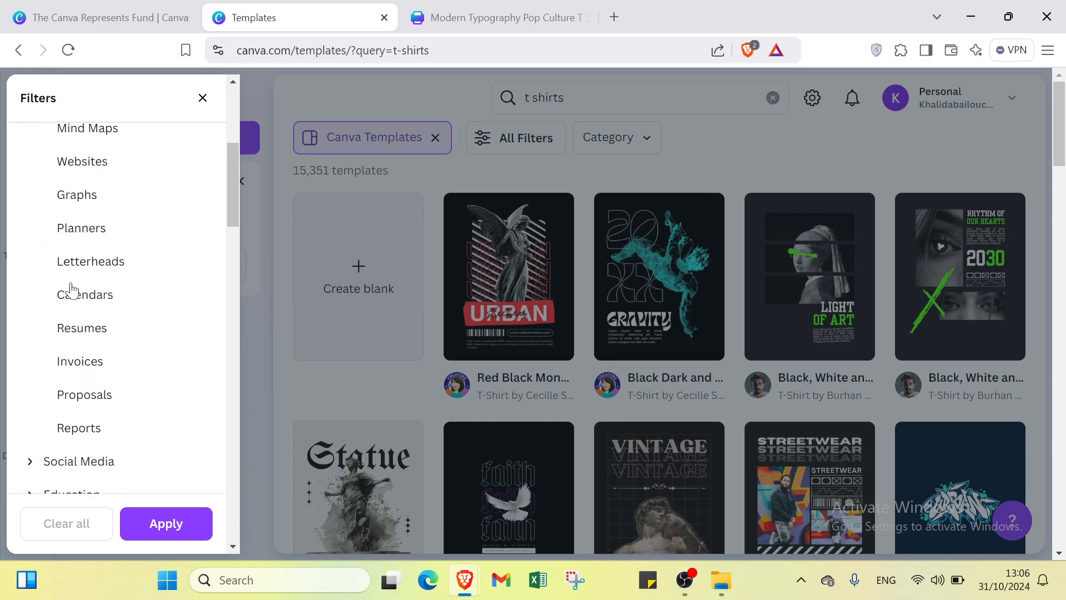
scroll(71, 286, "down", 5)
scroll(74, 228, "up", 2)
left_click(74, 216)
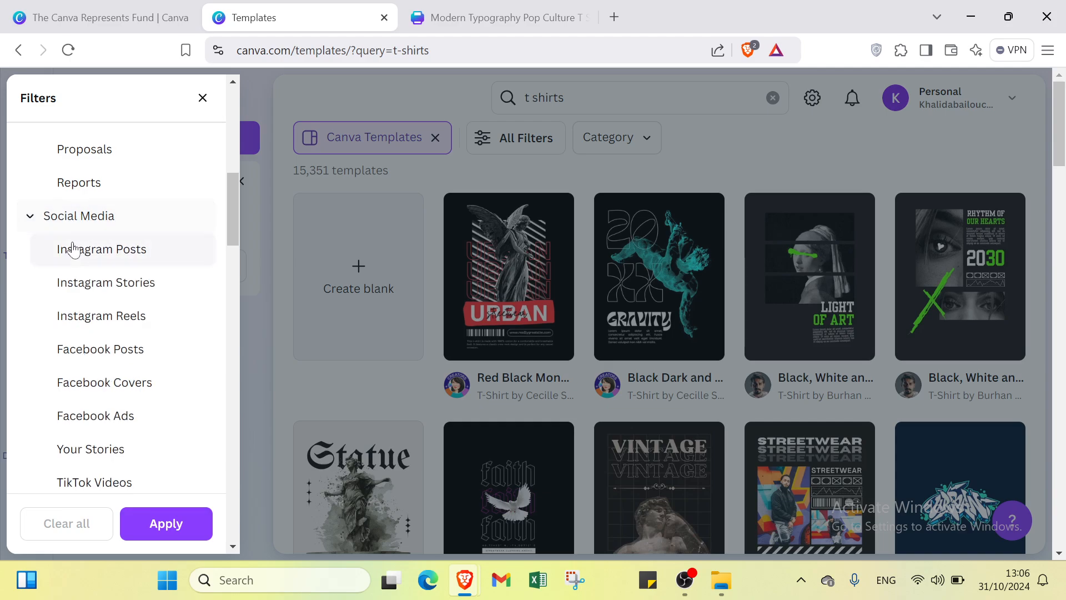
scroll(72, 250, "down", 6)
left_click(64, 315)
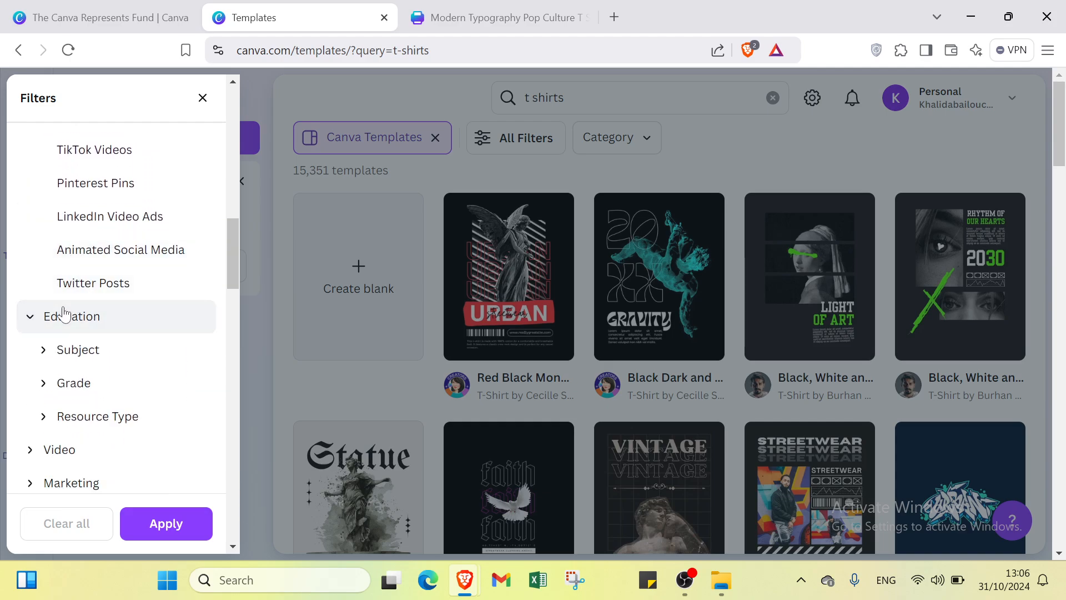
scroll(65, 311, "down", 4)
left_click(71, 224)
scroll(69, 303, "down", 3)
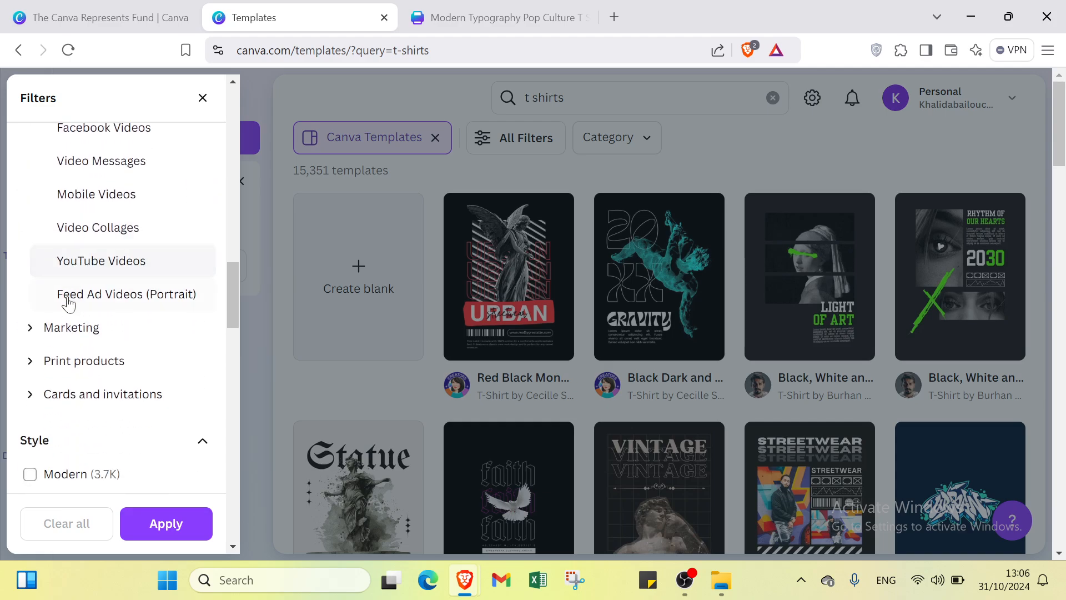
Step: Look through the Marketing, Print products, and Cards and invitations subcategories in the template filters
left_click(67, 327)
scroll(65, 322, "down", 6)
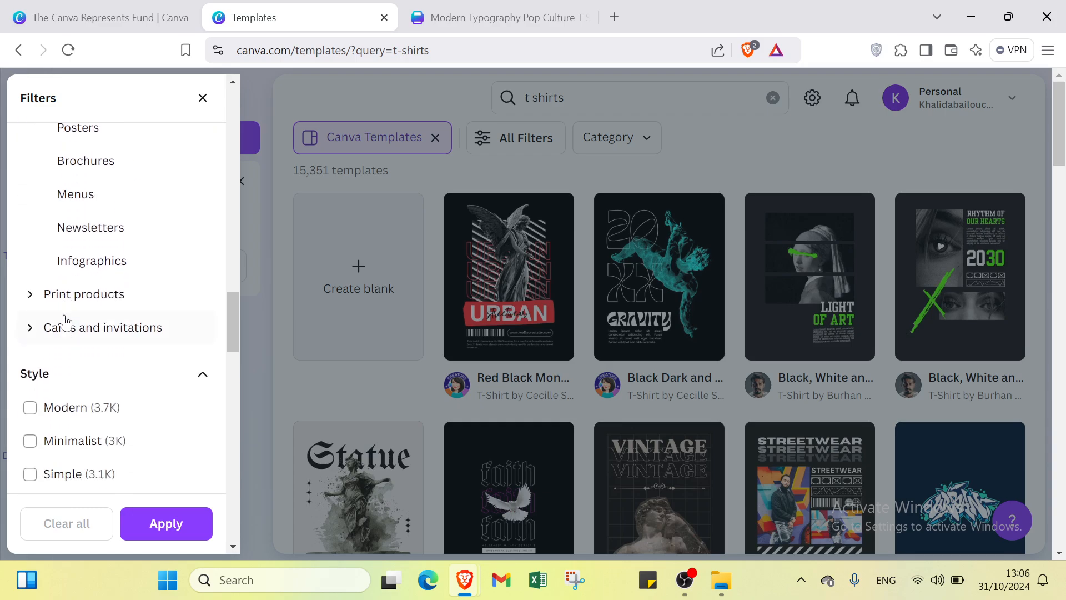
left_click(66, 295)
scroll(69, 278, "down", 6)
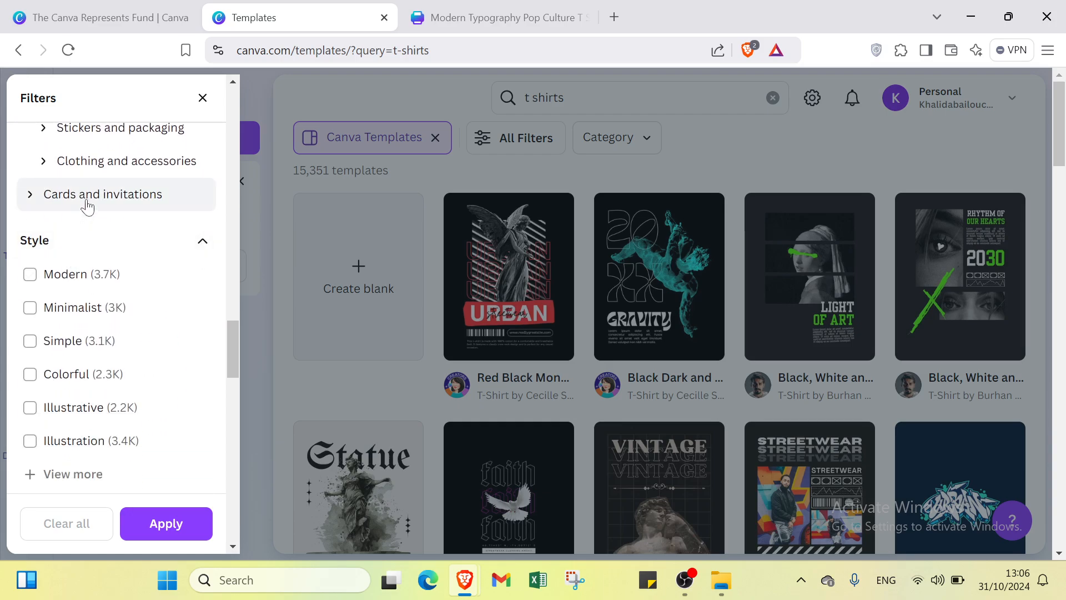
left_click(87, 206)
scroll(70, 233, "down", 3)
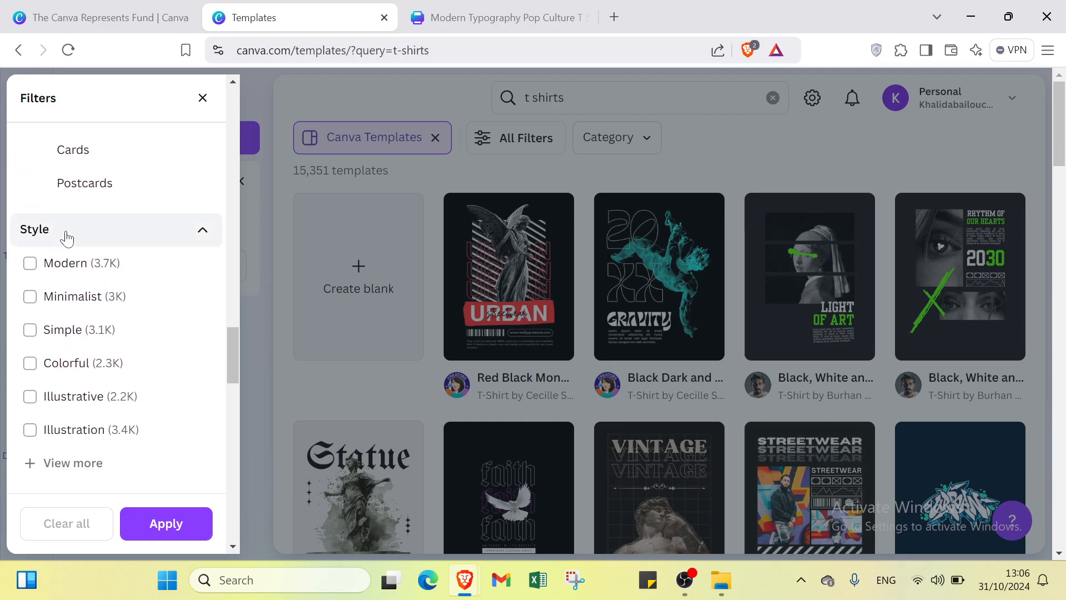
Step: Review the remaining template filters, from Style and Theme through Language, Feature, Grade, Subject and Topic
left_click(65, 263)
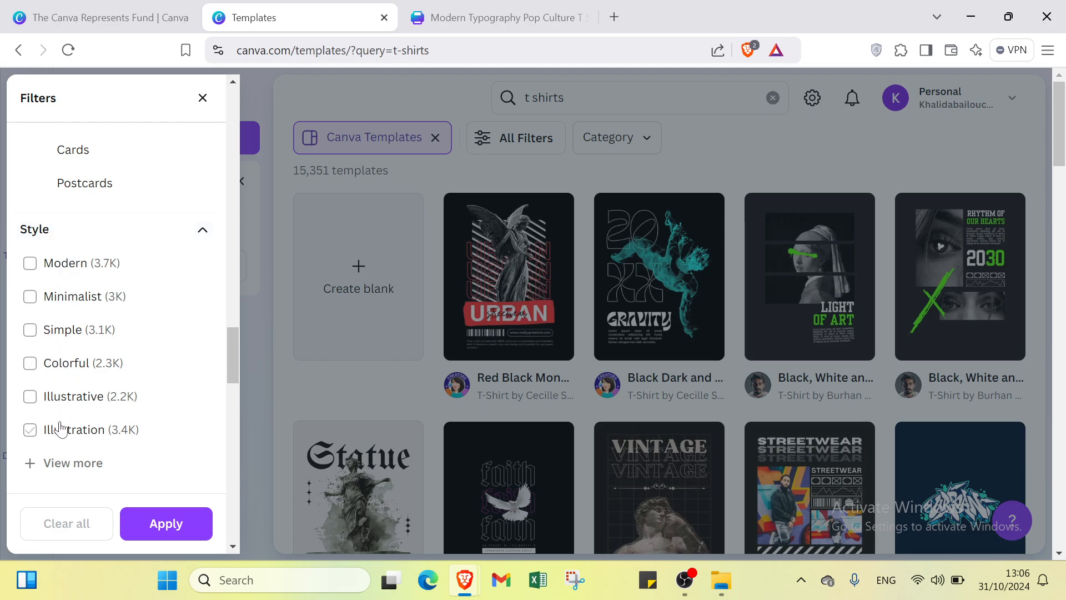
scroll(67, 437, "down", 7)
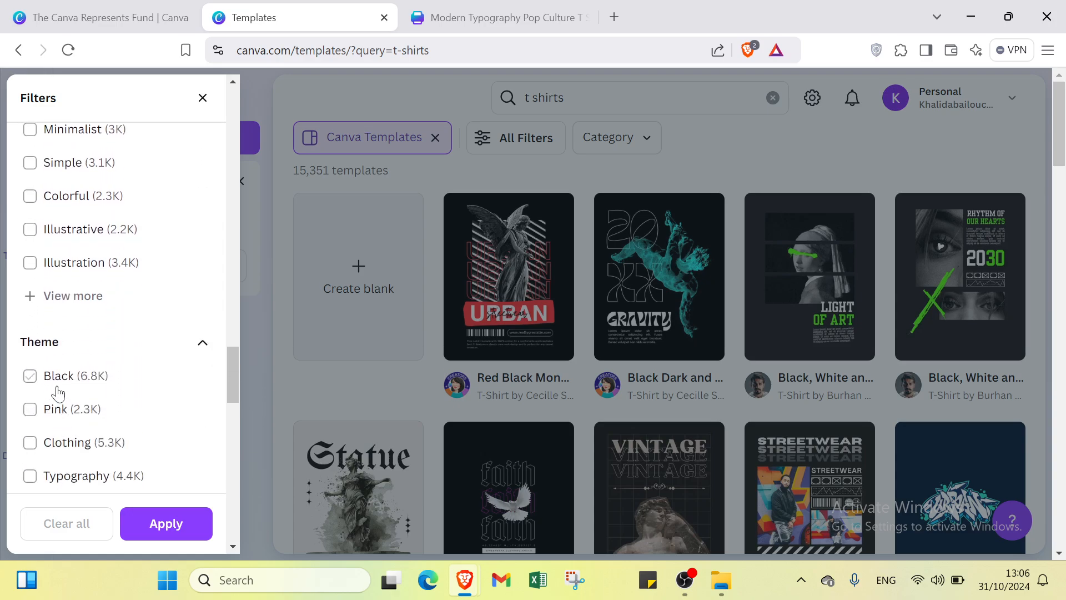
scroll(40, 225, "up", 2)
scroll(40, 225, "up", 1)
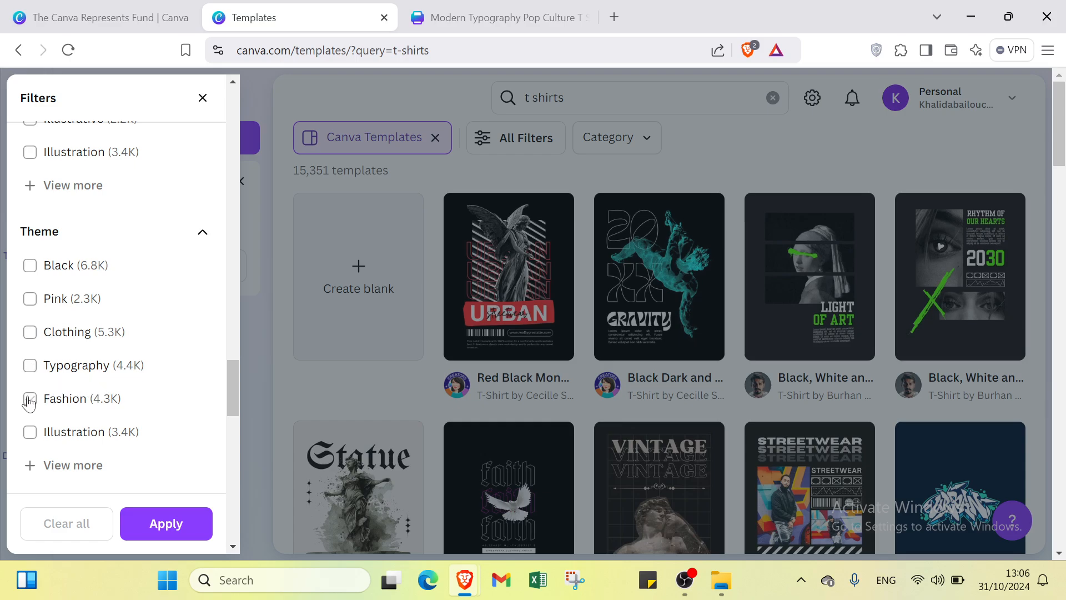
scroll(57, 448, "down", 7)
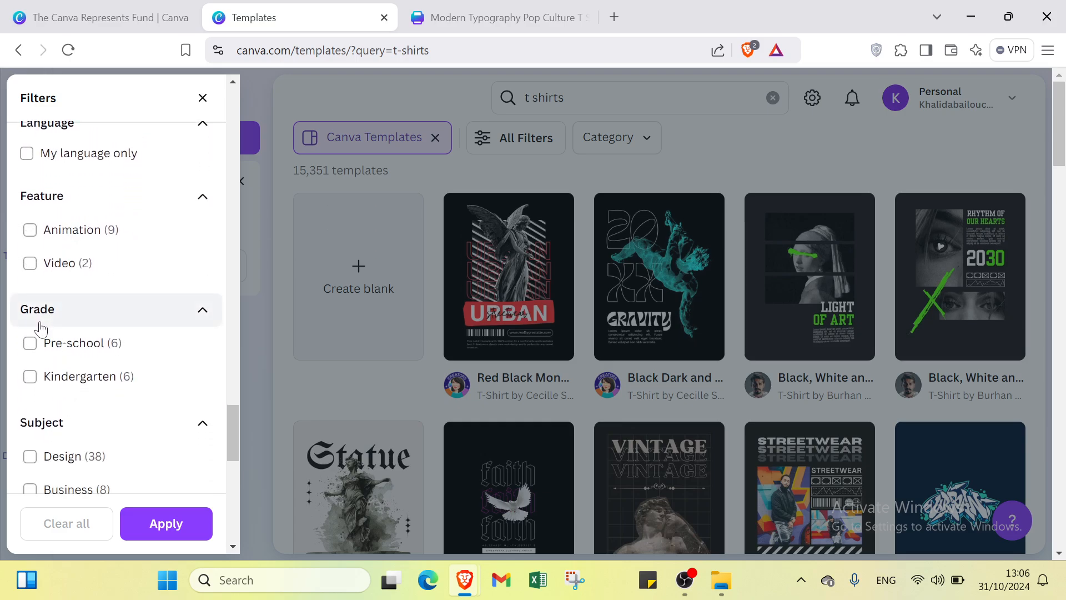
scroll(41, 328, "down", 8)
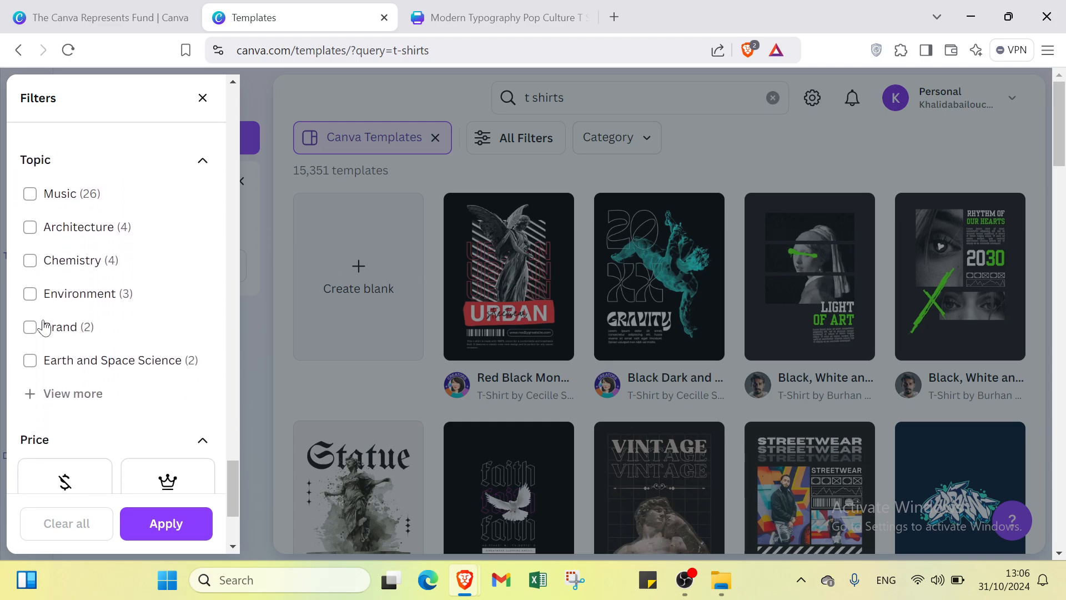
scroll(44, 327, "down", 3)
Step: Filter the t-shirt templates by Free price and black color, and apply both filters
left_click(51, 348)
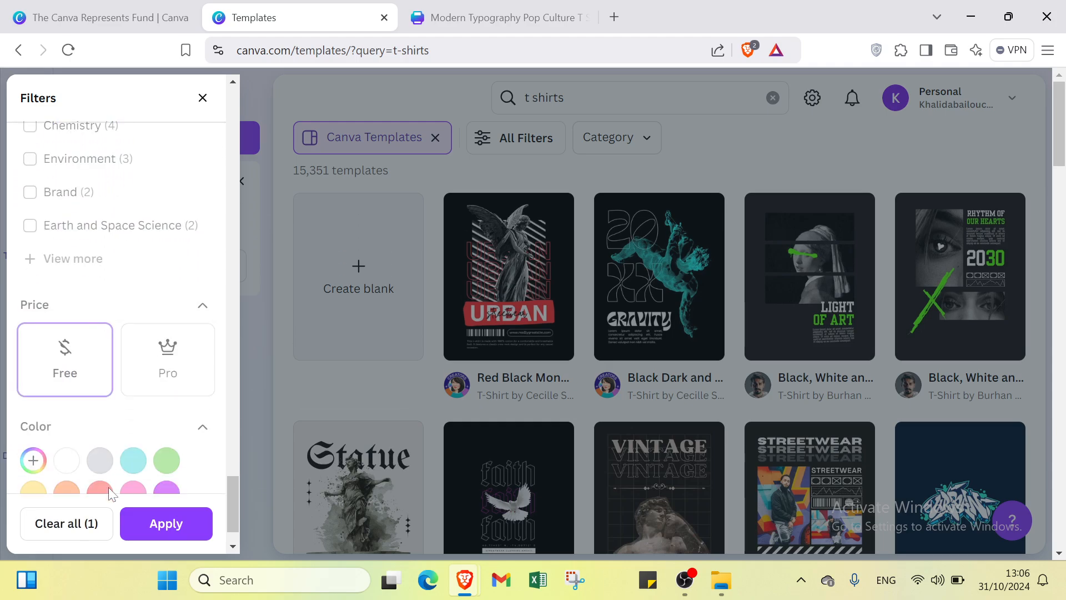
scroll(123, 489, "down", 2)
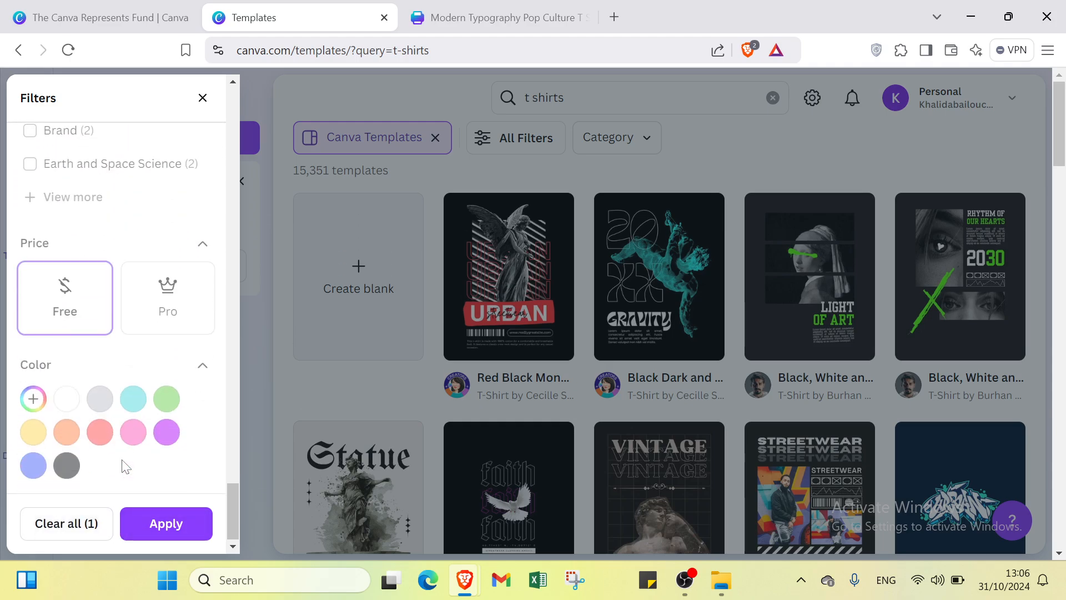
left_click(74, 470)
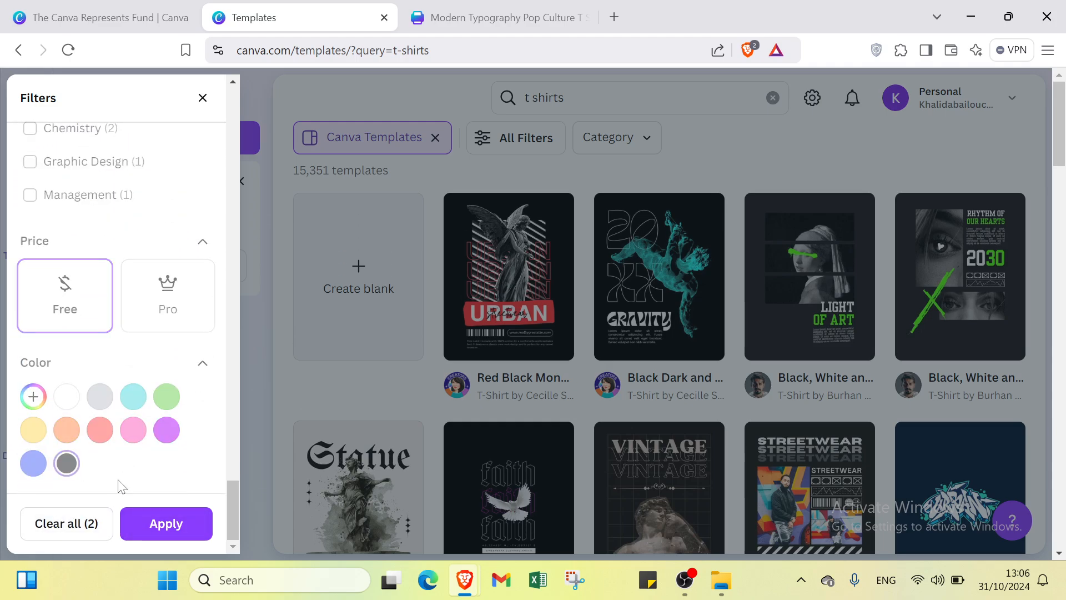
left_click(166, 524)
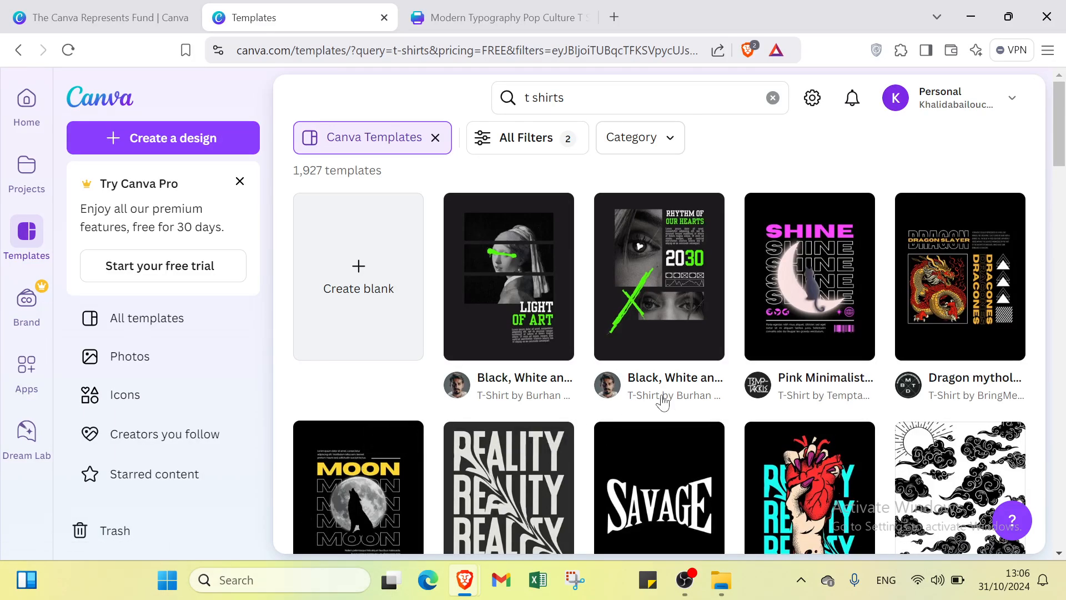
Step: Browse the filtered t-shirt templates and open the details of the Modern Typography Pop Culture T Shirt template
scroll(672, 383, "down", 5)
scroll(667, 361, "down", 5)
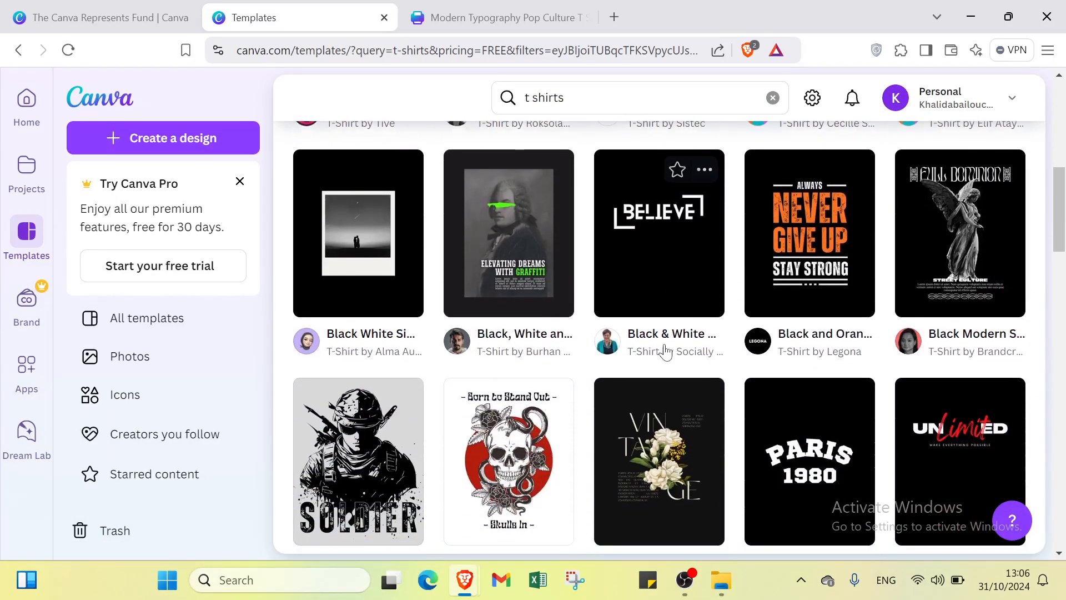
scroll(504, 333, "down", 6)
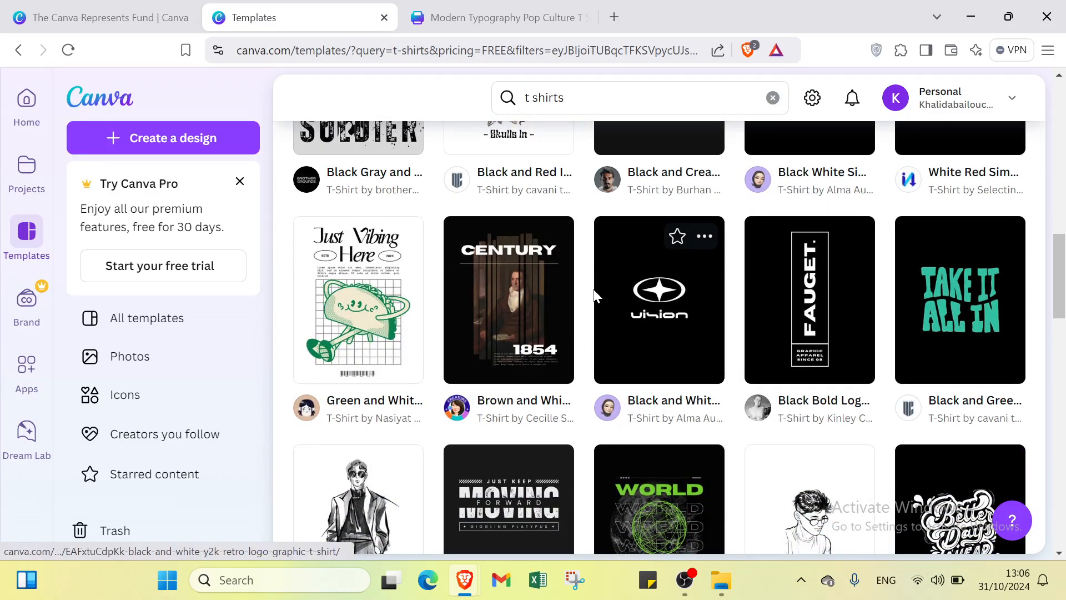
scroll(605, 322, "down", 3)
scroll(593, 298, "down", 3)
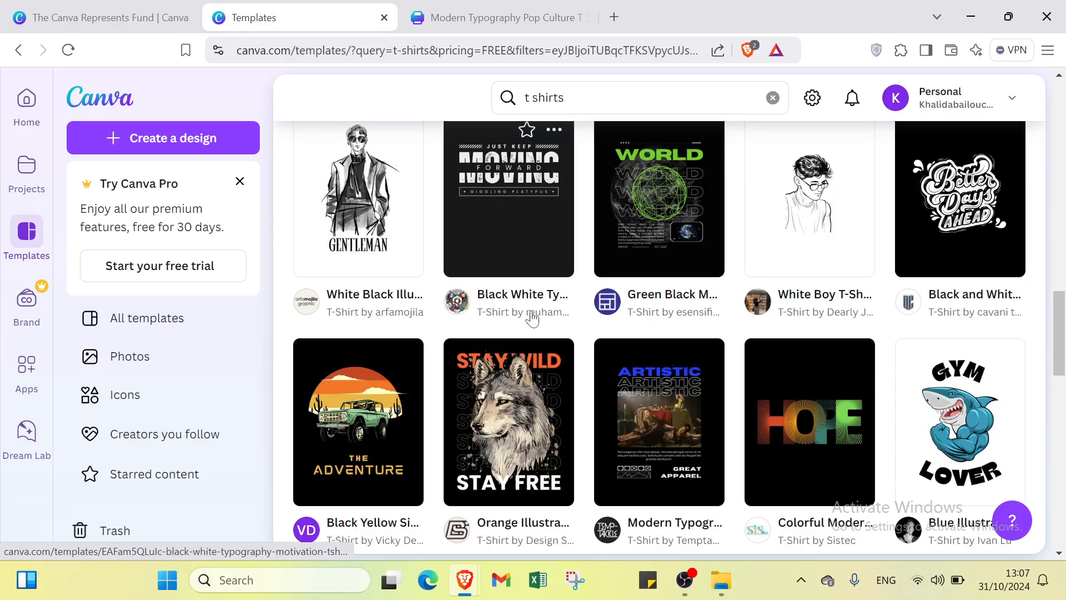
left_click(597, 400)
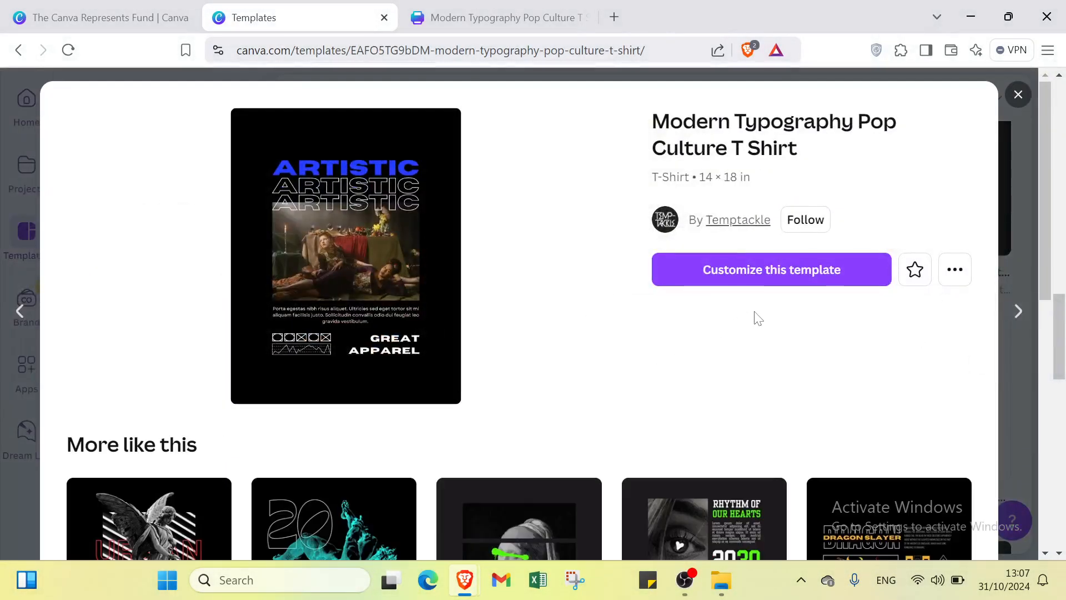
Step: In the already open Modern Typography Pop Culture T Shirt design, undo the earlier edits and apply the Red Black Monochrome Streetwear Double-sided T-shirt template
left_click(546, 18)
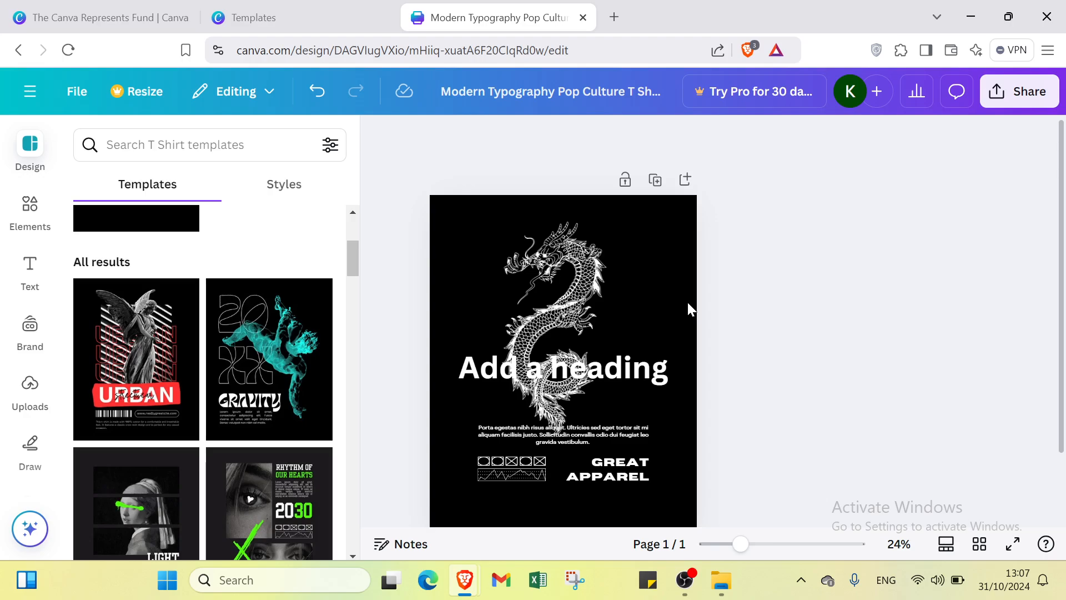
key("ctrl+z")
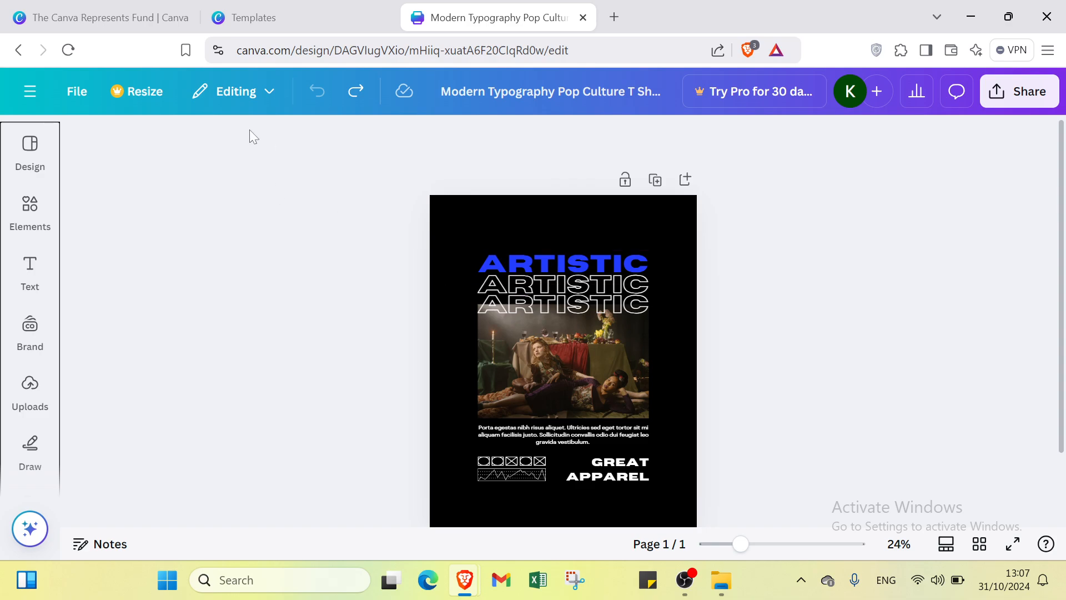
left_click(25, 156)
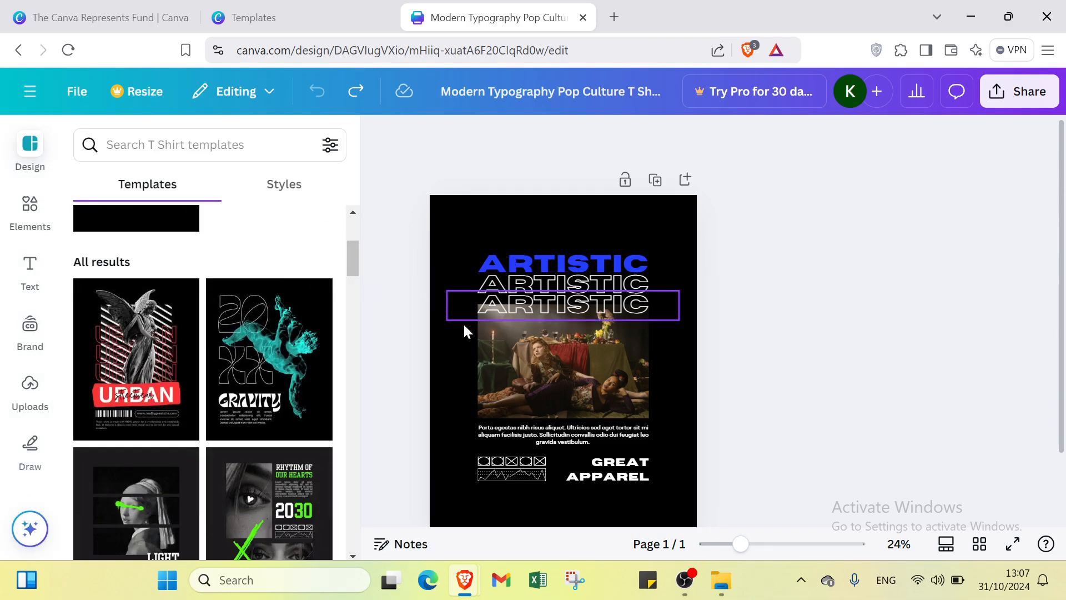
left_click(150, 377)
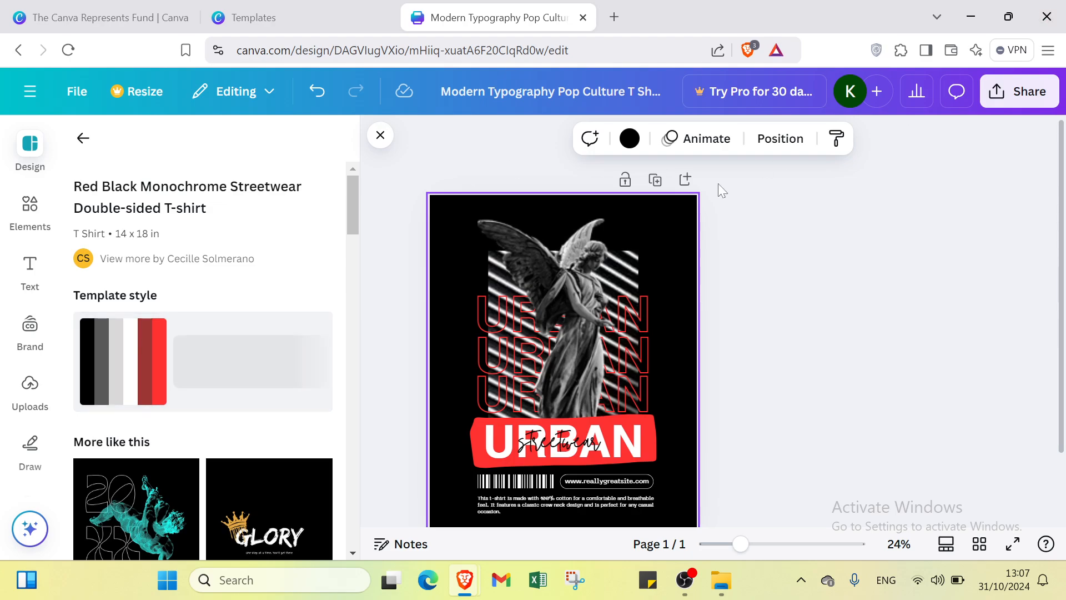
Step: Shuffle the URBAN template's color palette until the design has a red background with white outlined lettering
left_click(91, 362)
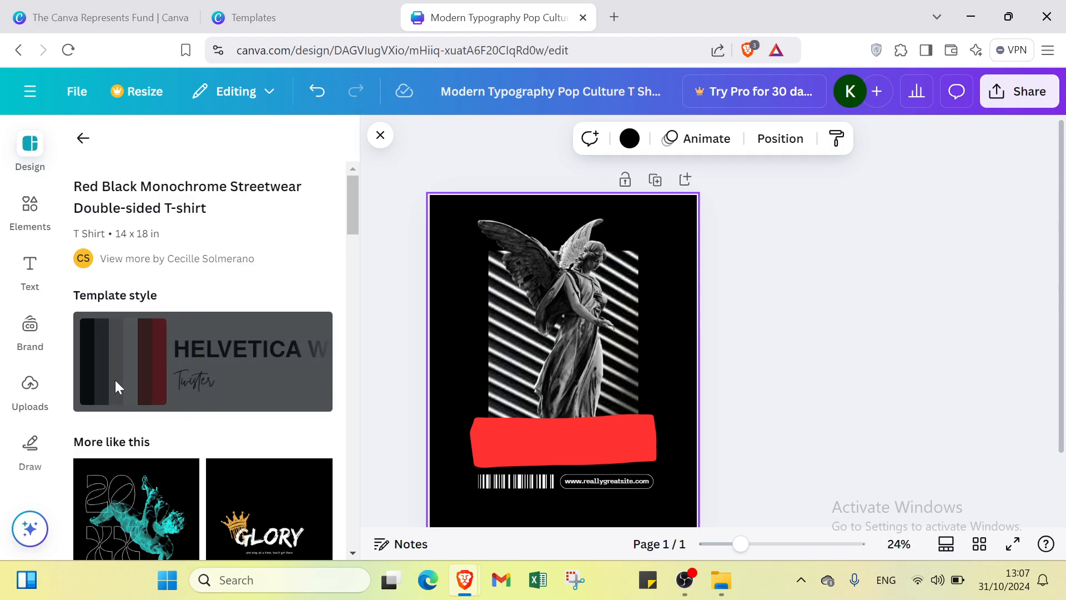
left_click(152, 370)
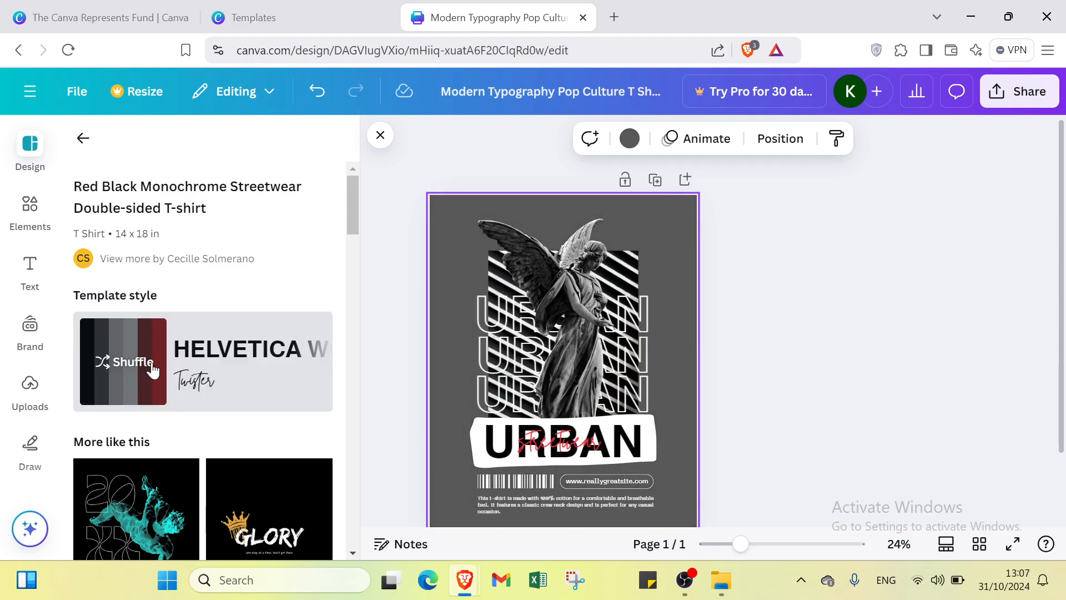
left_click(152, 361)
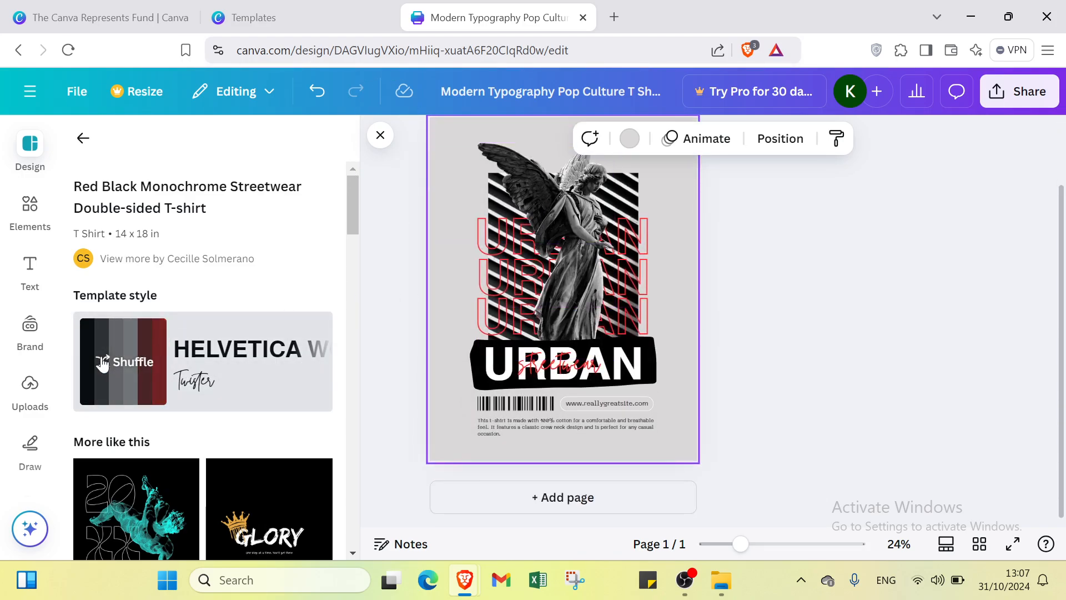
left_click(102, 363)
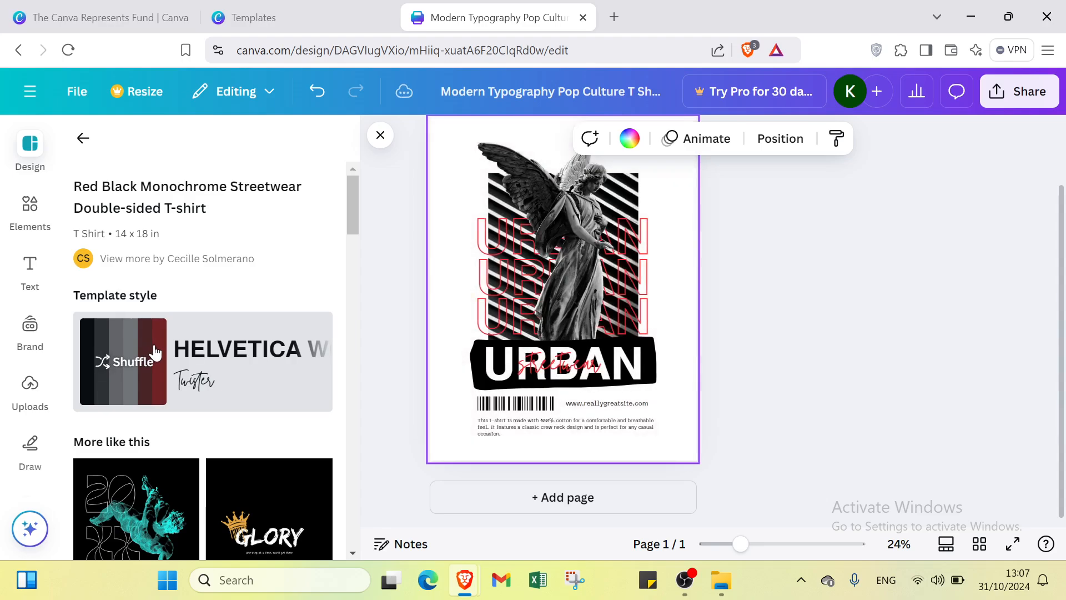
left_click(154, 352)
left_click(154, 351)
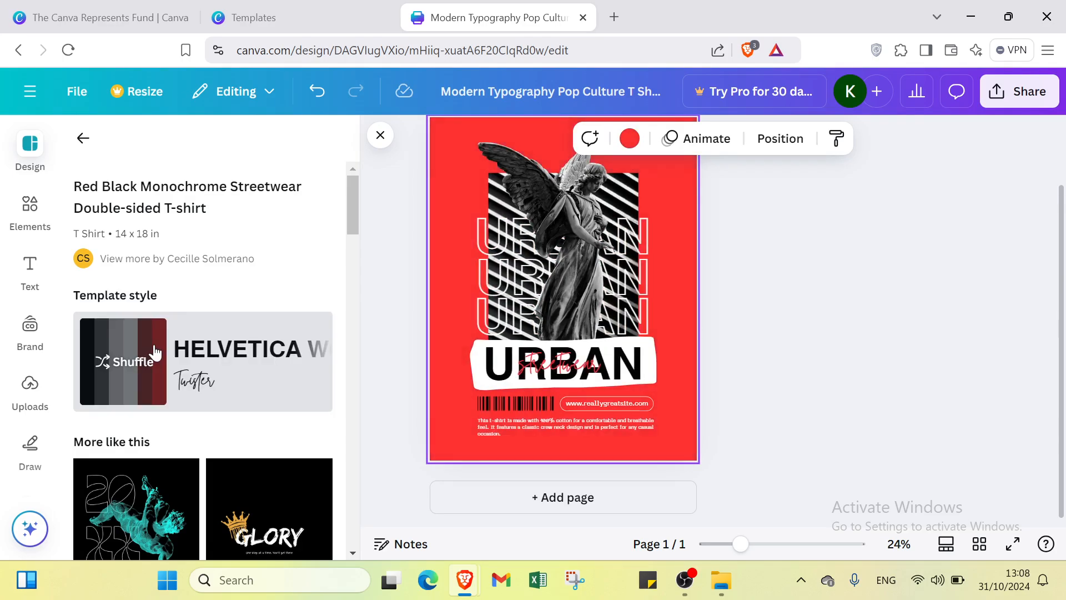
Step: Replace the winged statue image with the upright black Chinese dragon graphic from the dragon element results
left_click(14, 215)
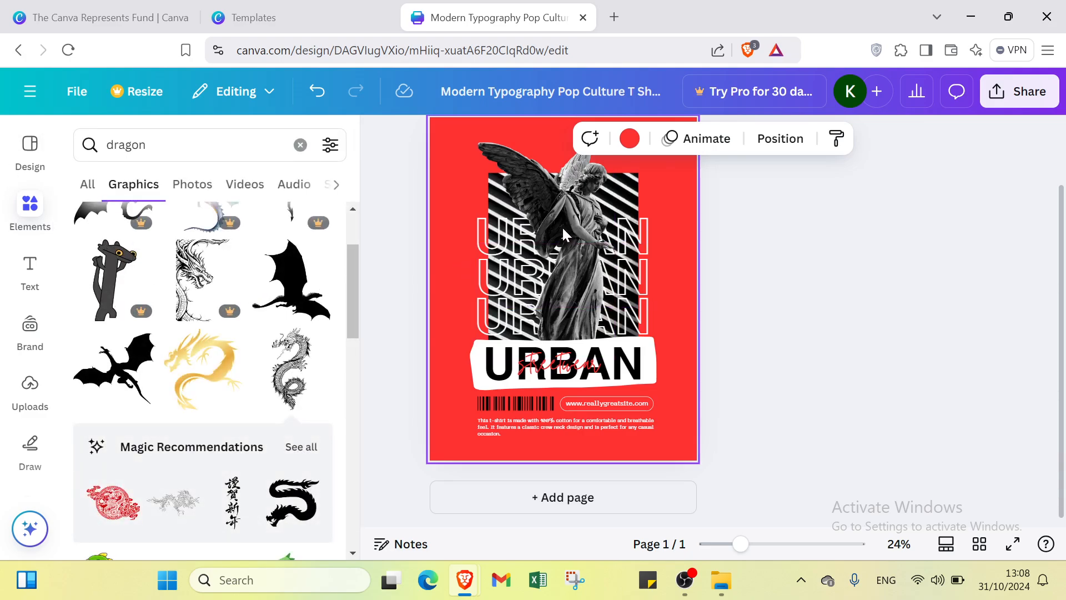
left_click(571, 262)
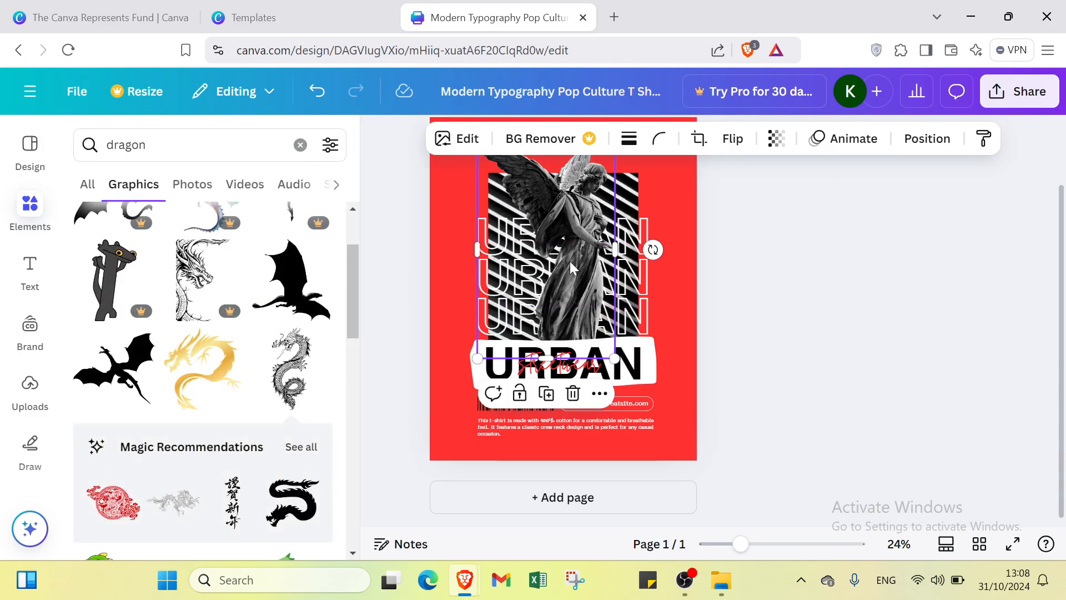
key("Delete")
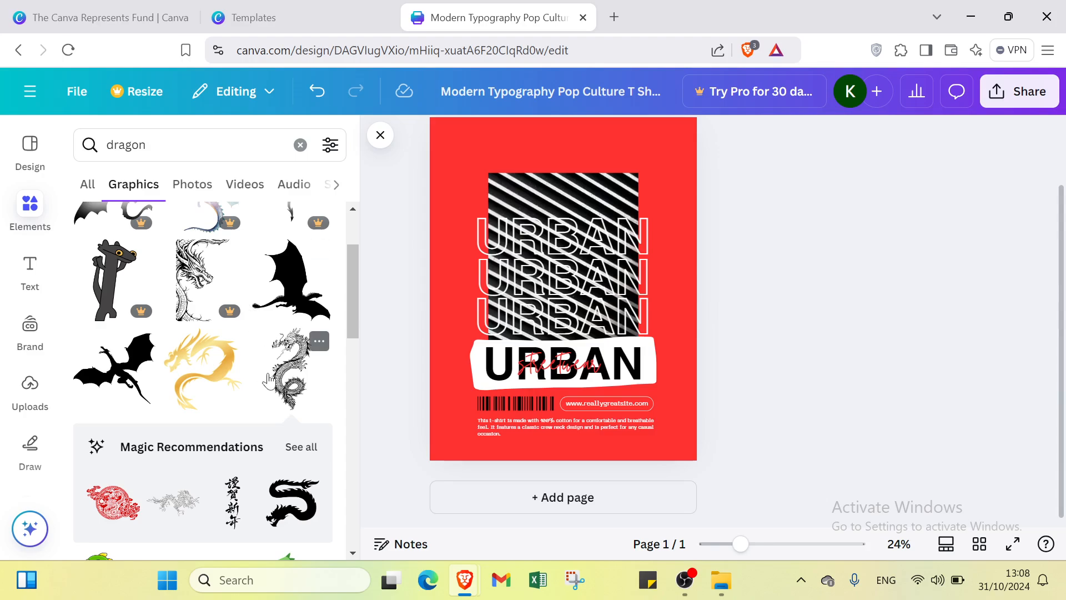
left_click(268, 381)
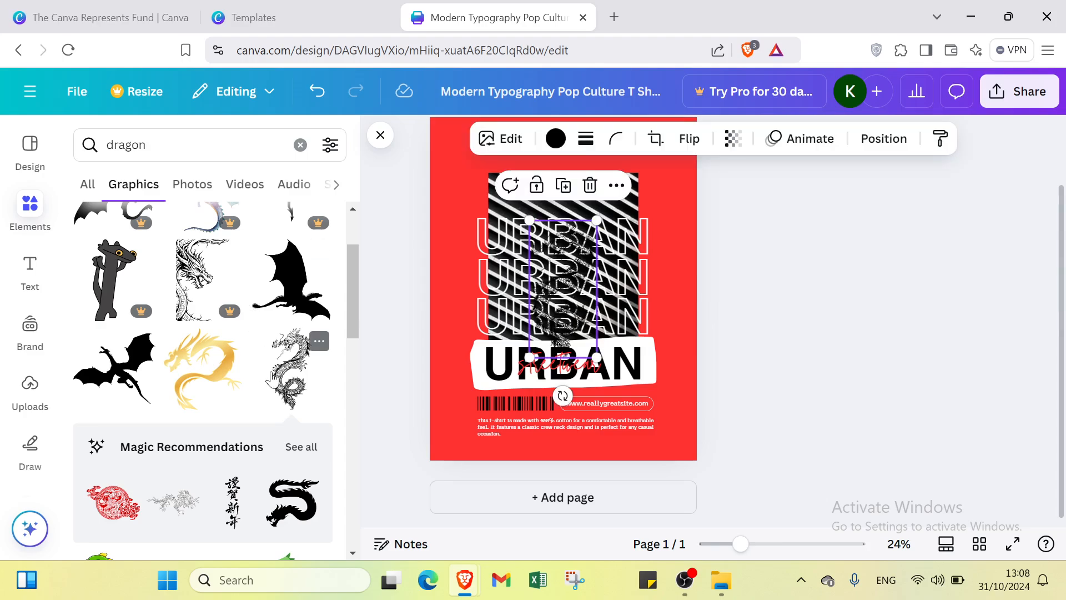
Step: Recolor the dragon graphic white after trying other default colors, and move it to the upper-left corner of the page
left_click(556, 139)
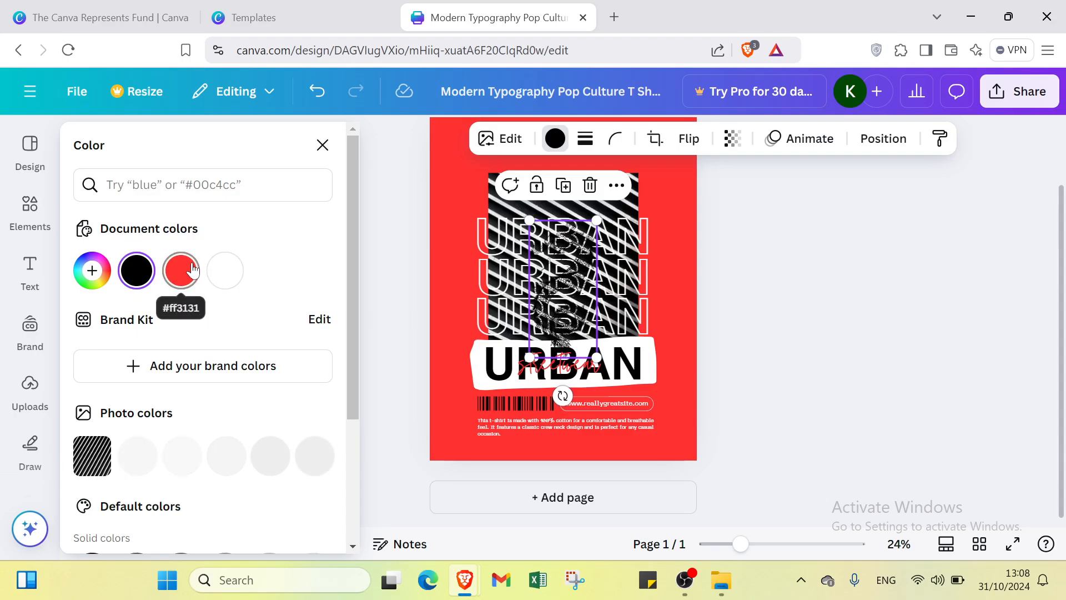
scroll(171, 431, "down", 3)
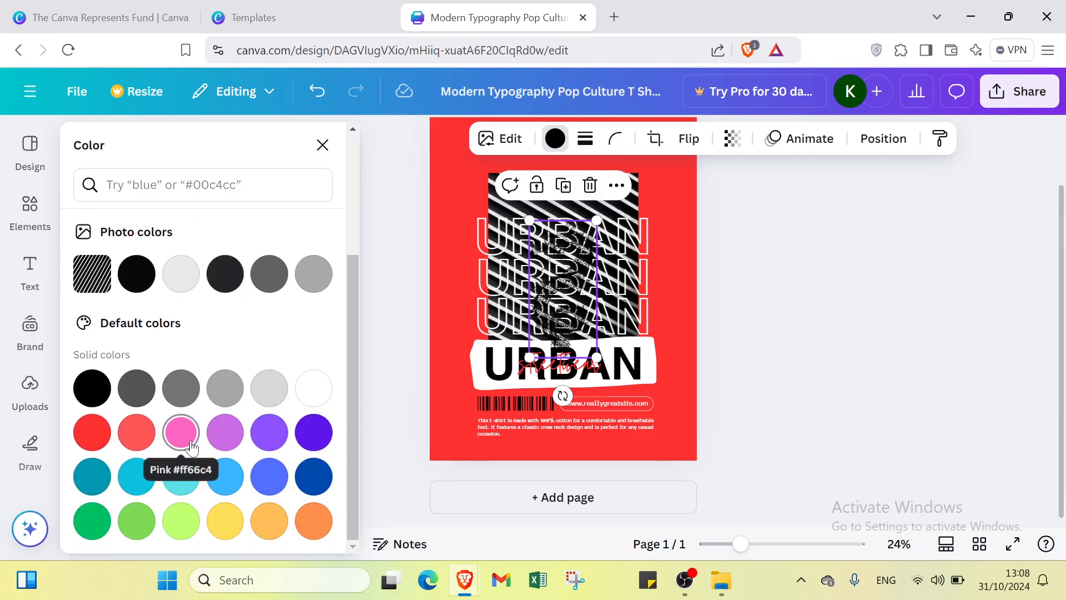
left_click(260, 436)
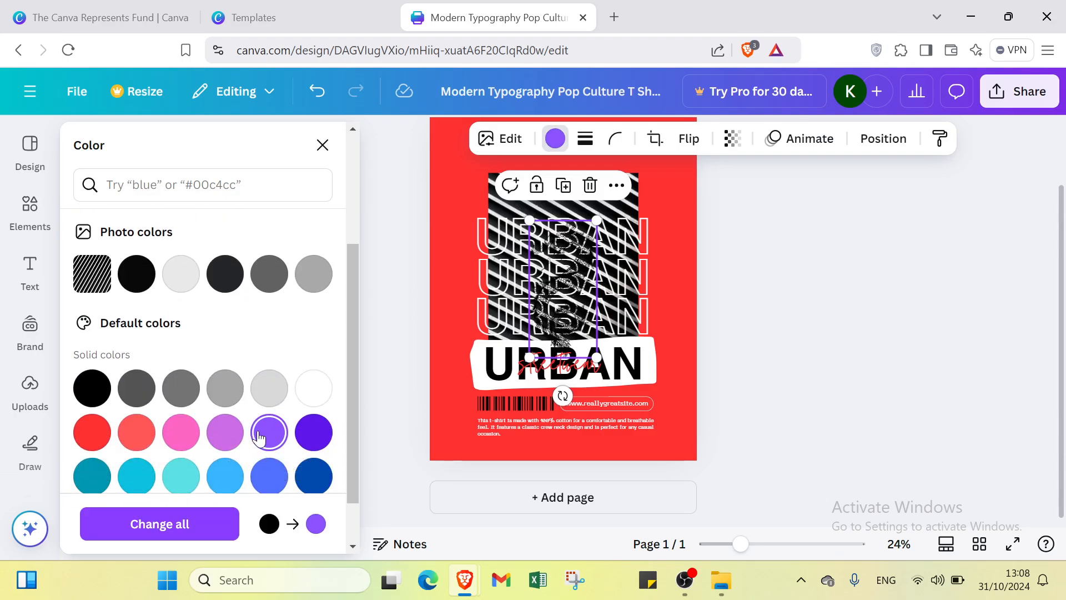
left_click(182, 437)
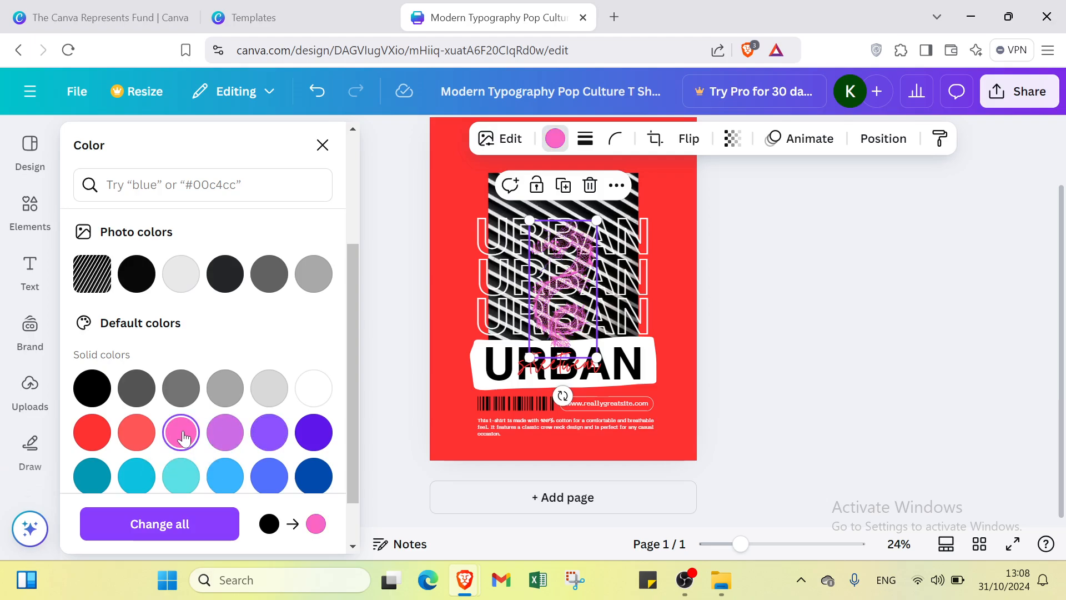
left_click(136, 395)
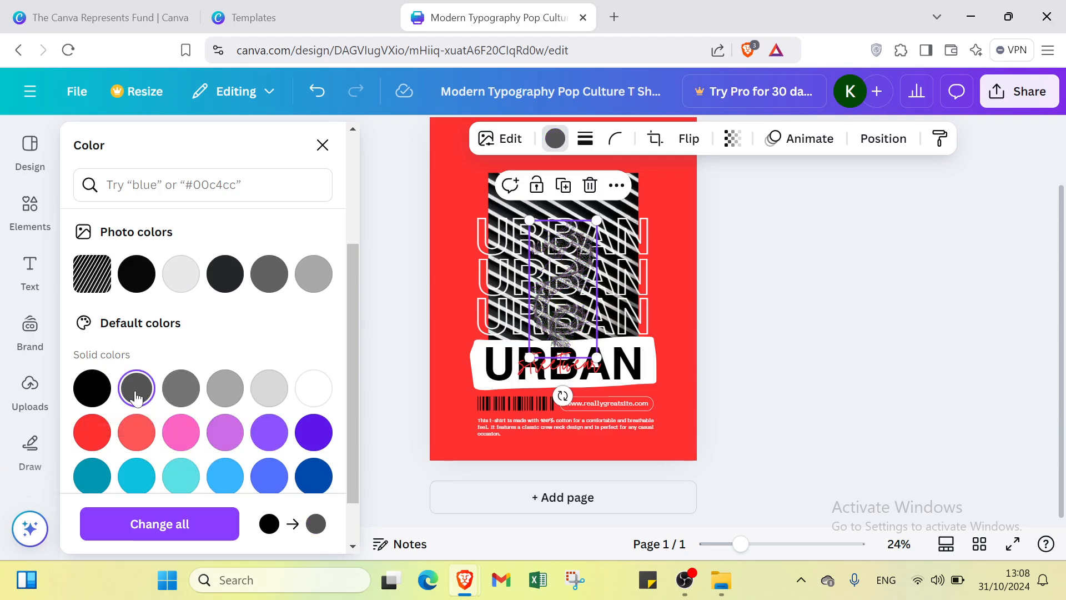
left_click(92, 389)
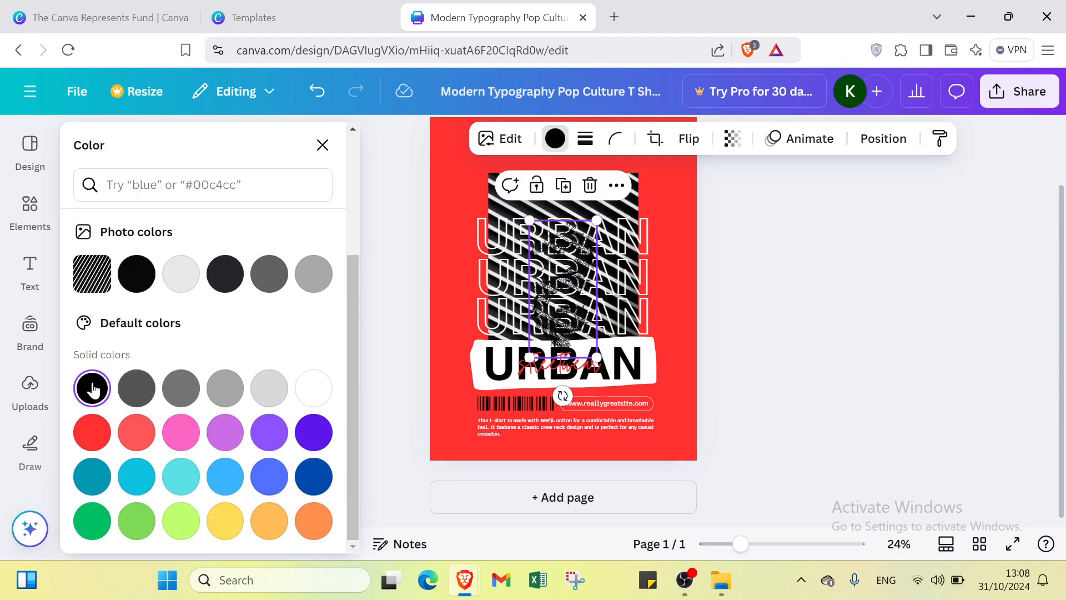
left_click(269, 386)
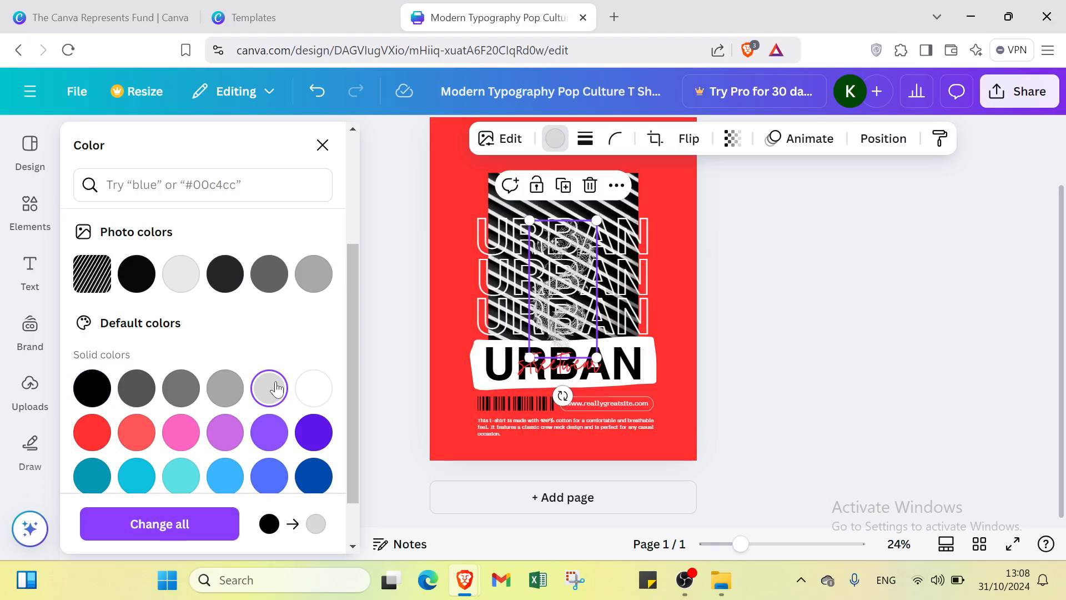
left_click(304, 390)
left_click_drag(553, 293, 450, 195)
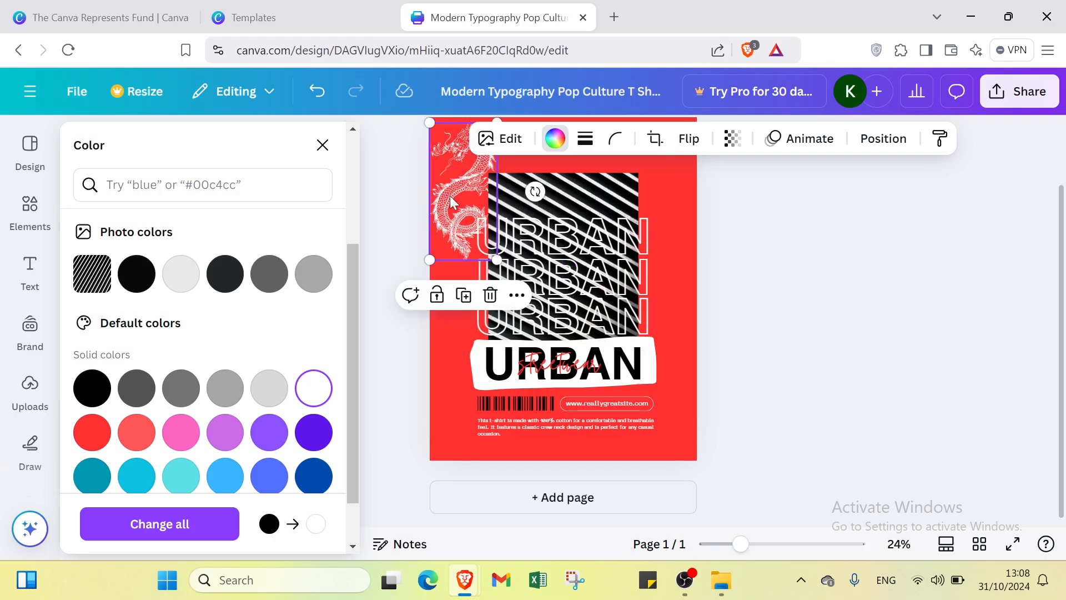
Step: Delete the three outlined URBAN text lines and the red script text over the solid URBAN word
left_click(589, 222)
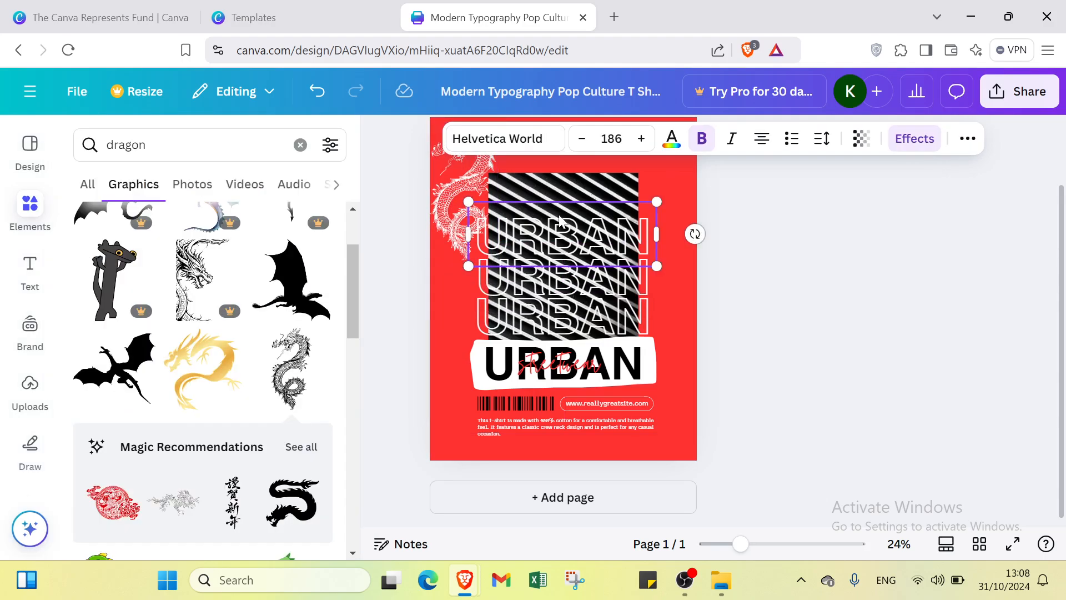
key("Delete")
left_click(583, 261)
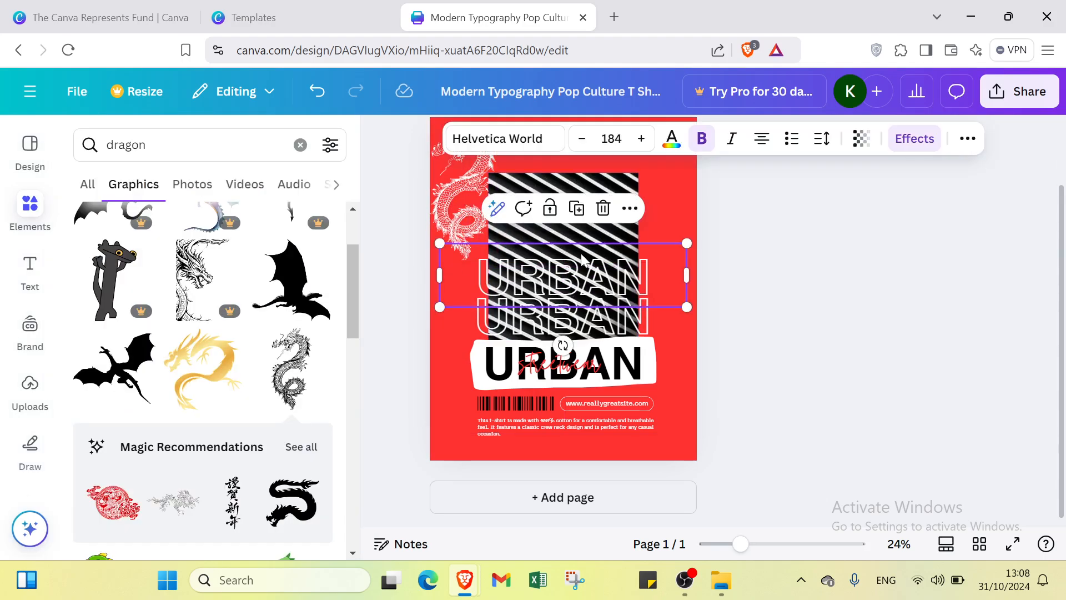
key("Delete")
left_click(576, 317)
key("Delete")
left_click(574, 350)
key("Delete")
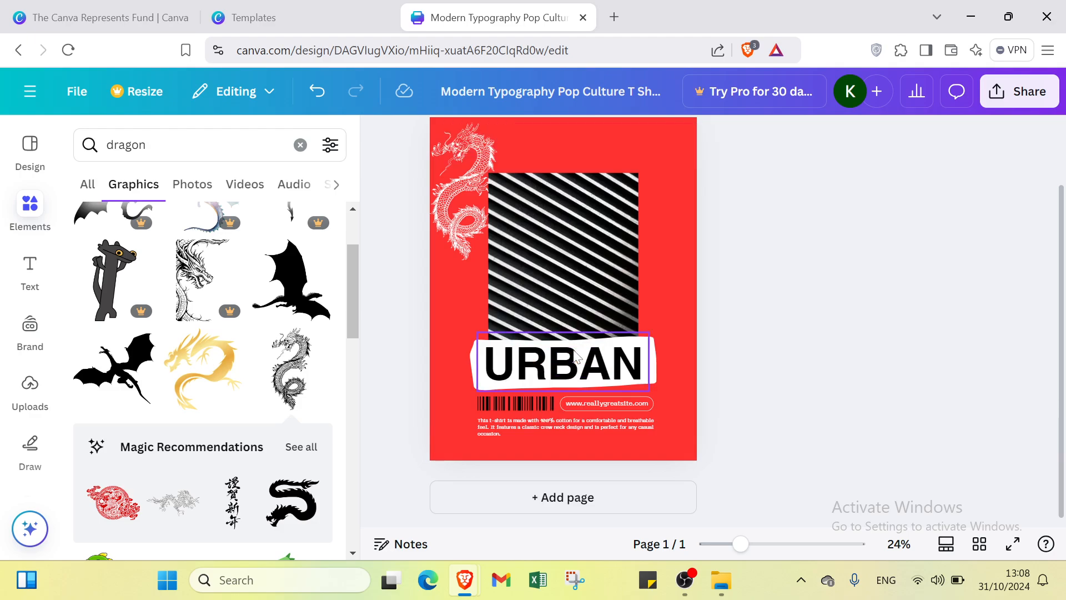
Step: Delete the solid URBAN word, the white brush shape behind it and the striped image
left_click(574, 356)
key("Delete")
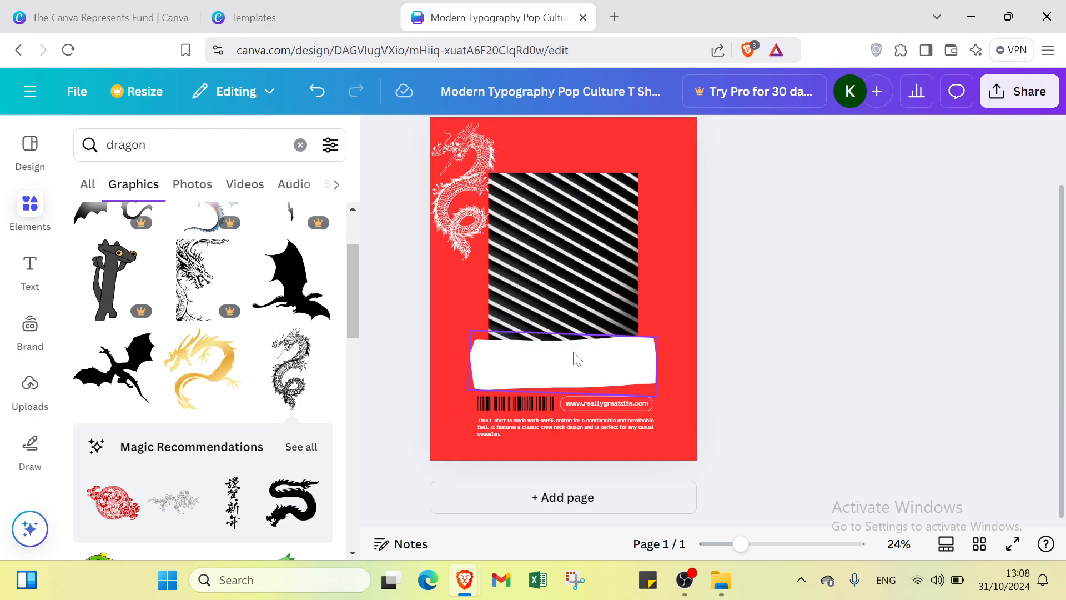
left_click(578, 359)
key("Delete")
left_click(568, 317)
key("Delete")
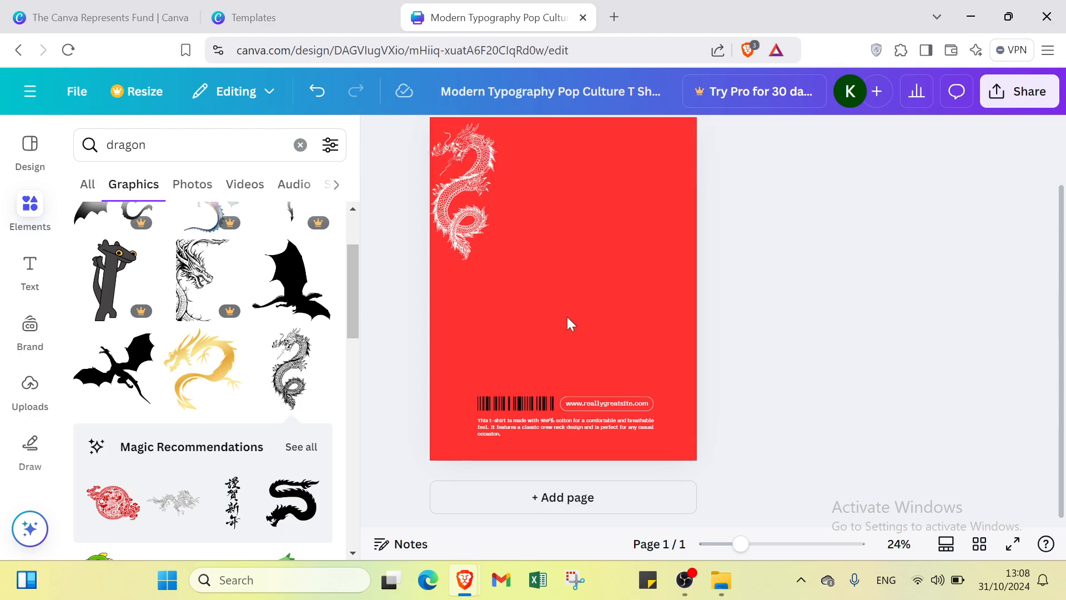
Step: Change the page background color to black
left_click(564, 242)
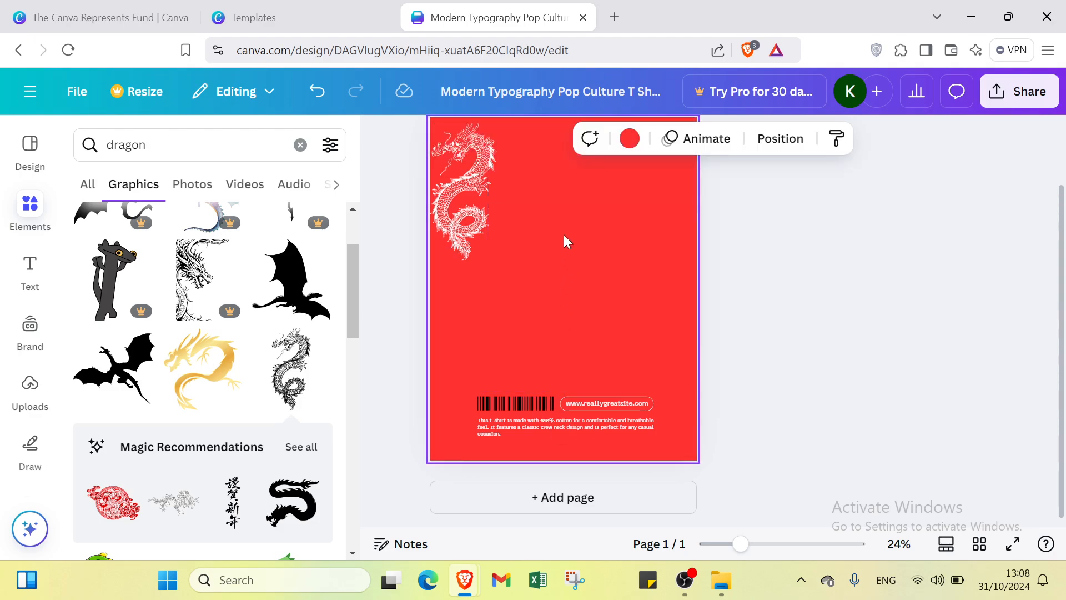
left_click(630, 139)
left_click(137, 270)
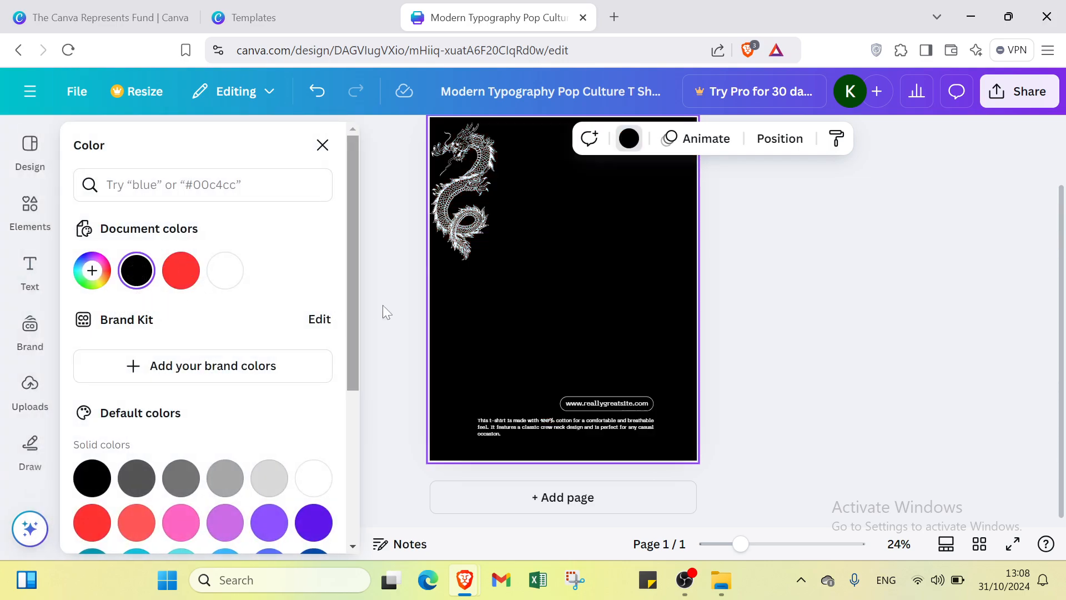
Step: Move the white dragon to the middle of the page and enlarge it to fill most of the page height
left_click_drag(460, 234, 631, 361)
left_click(520, 206)
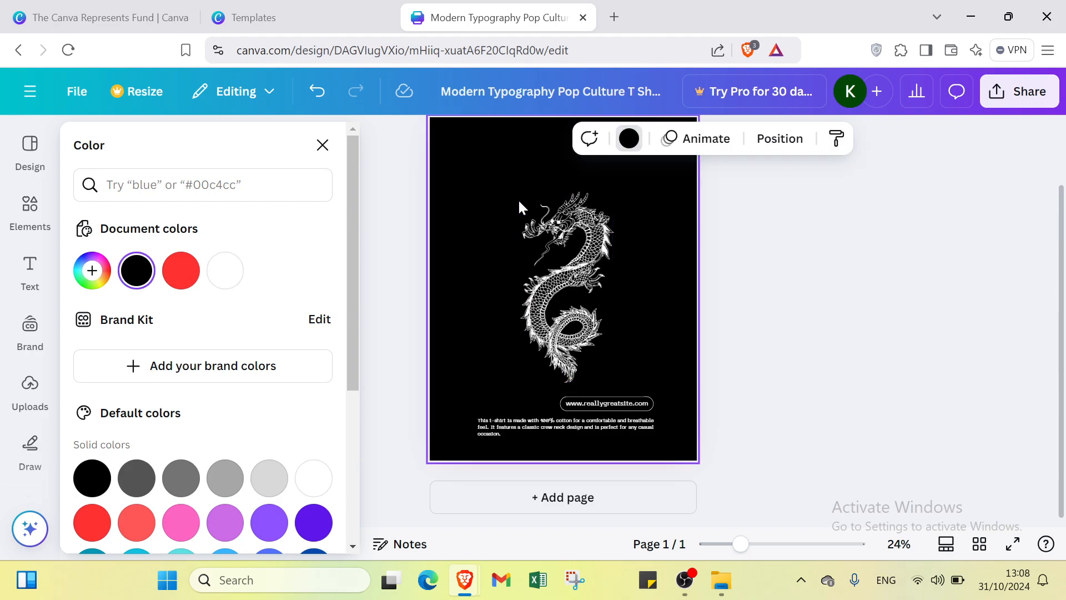
left_click(525, 203)
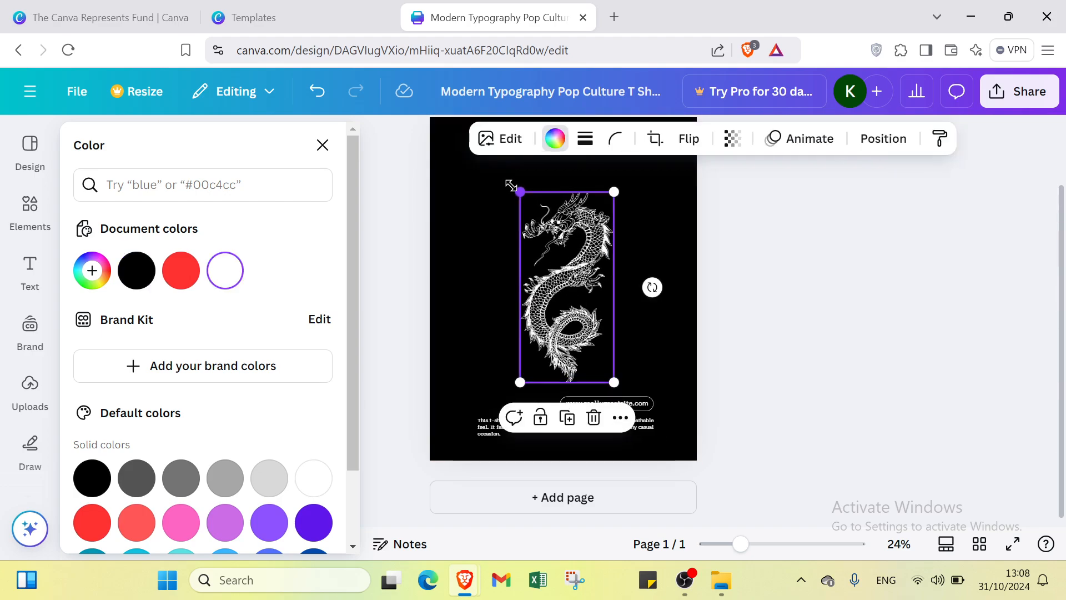
left_click_drag(511, 185, 500, 153)
left_click(660, 200)
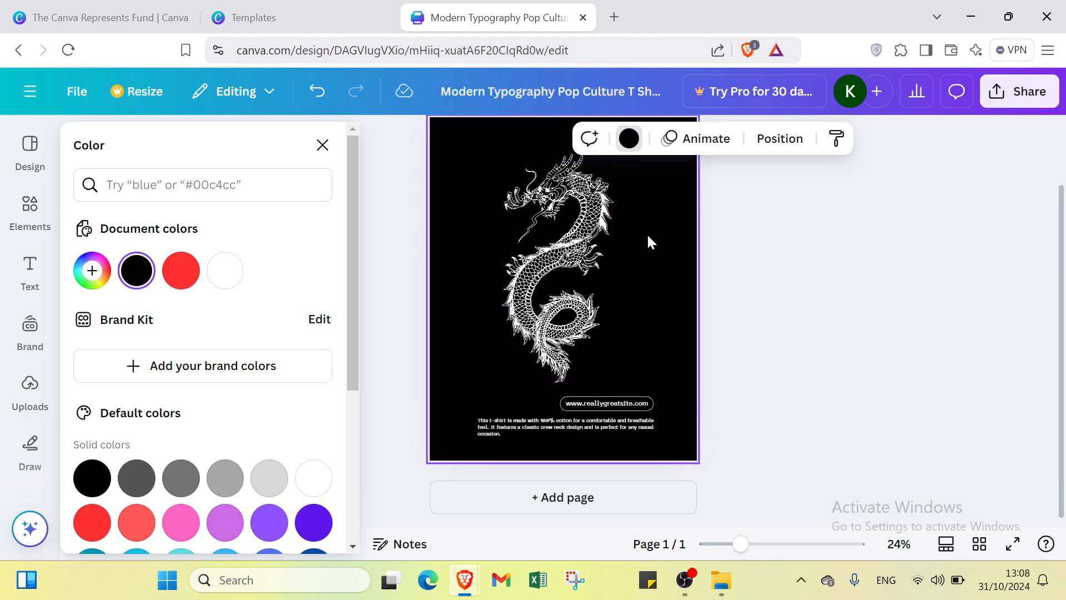
scroll(621, 276, "up", 2)
mouse_move(583, 384)
left_mouse_down()
mouse_move(581, 404)
mouse_move(585, 390)
left_mouse_up()
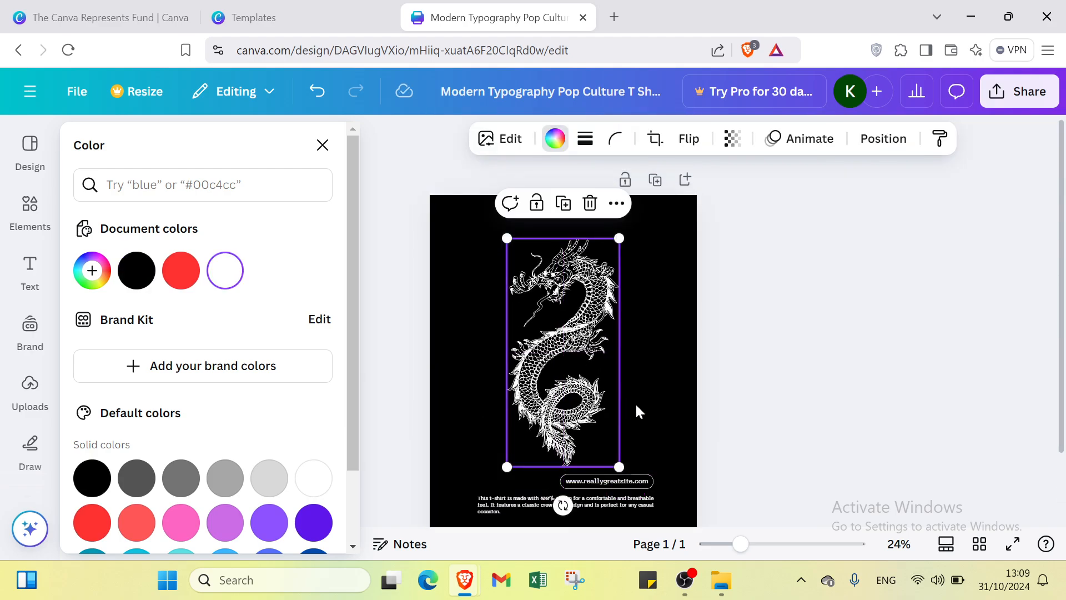
Step: Delete the t-shirt description paragraph and the website address label below the dragon
scroll(630, 405, "down", 2)
left_click(622, 421)
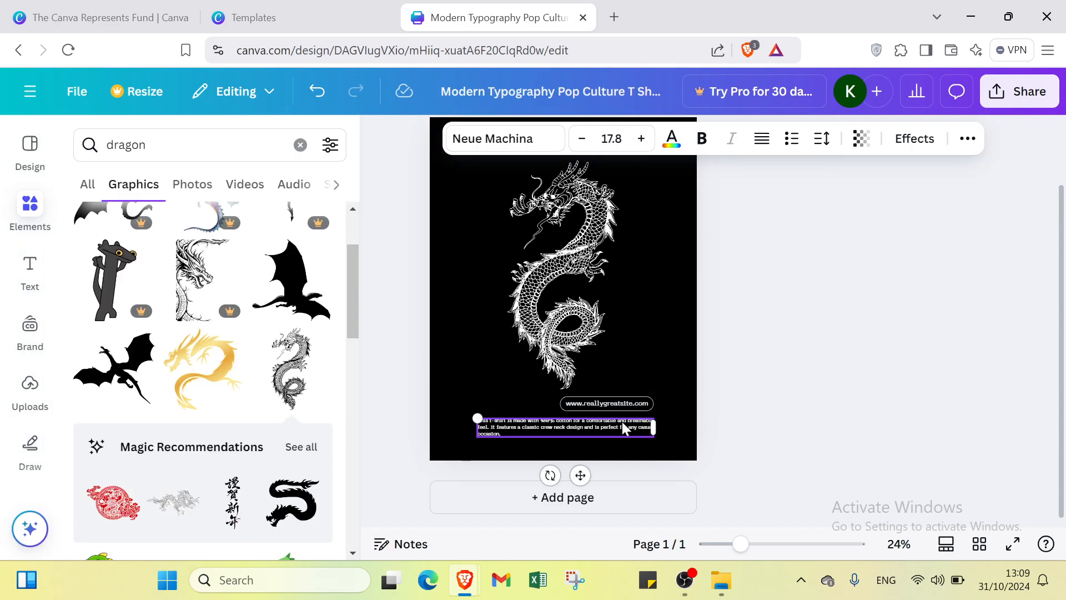
key("Delete")
left_click(620, 405)
key("Delete")
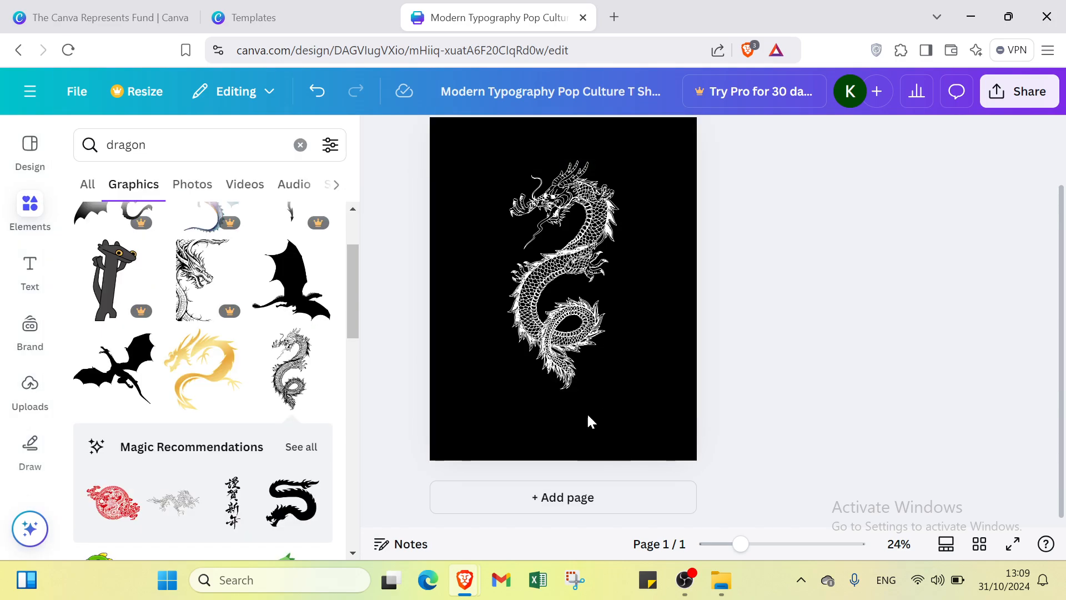
Step: Shift the dragon slightly down the page and shrink it a little to leave room above it
left_click_drag(545, 339, 550, 354)
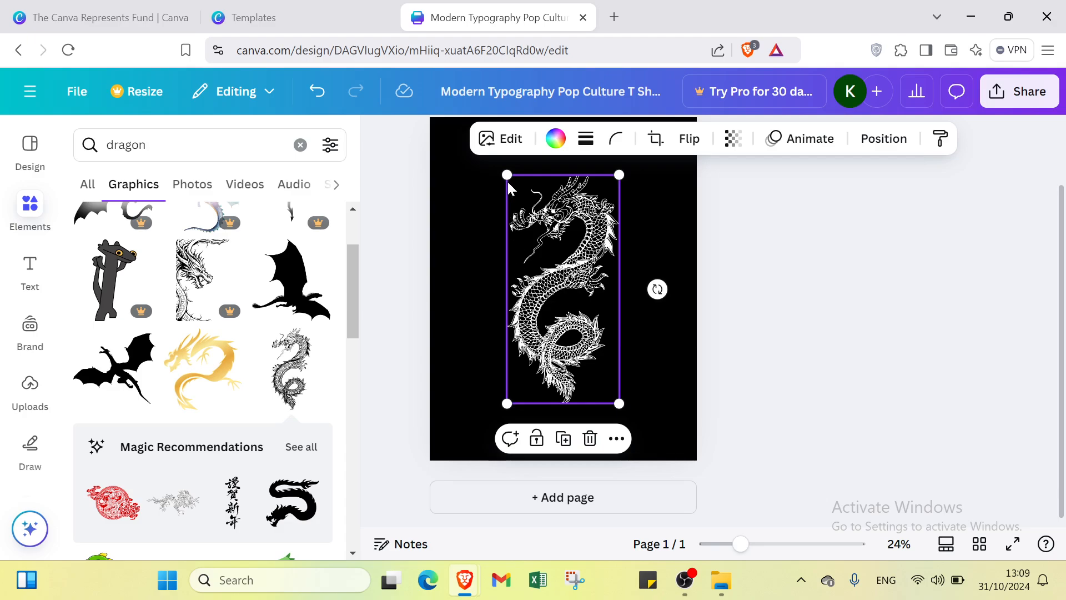
left_click_drag(505, 174, 499, 195)
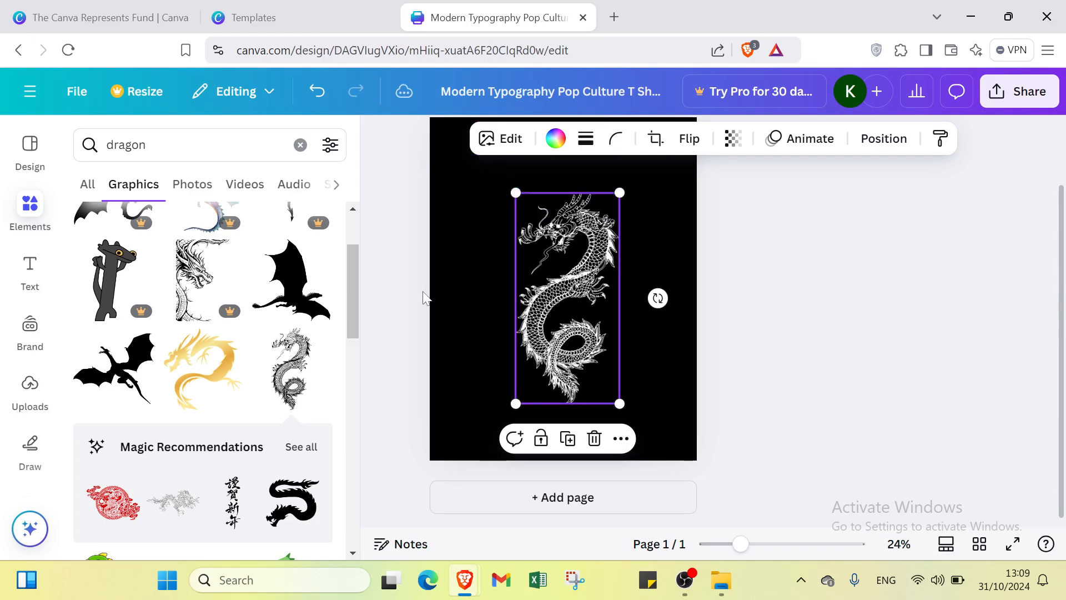
Step: Add a default heading text, place it above the dragon and clear its placeholder wording
left_click(30, 270)
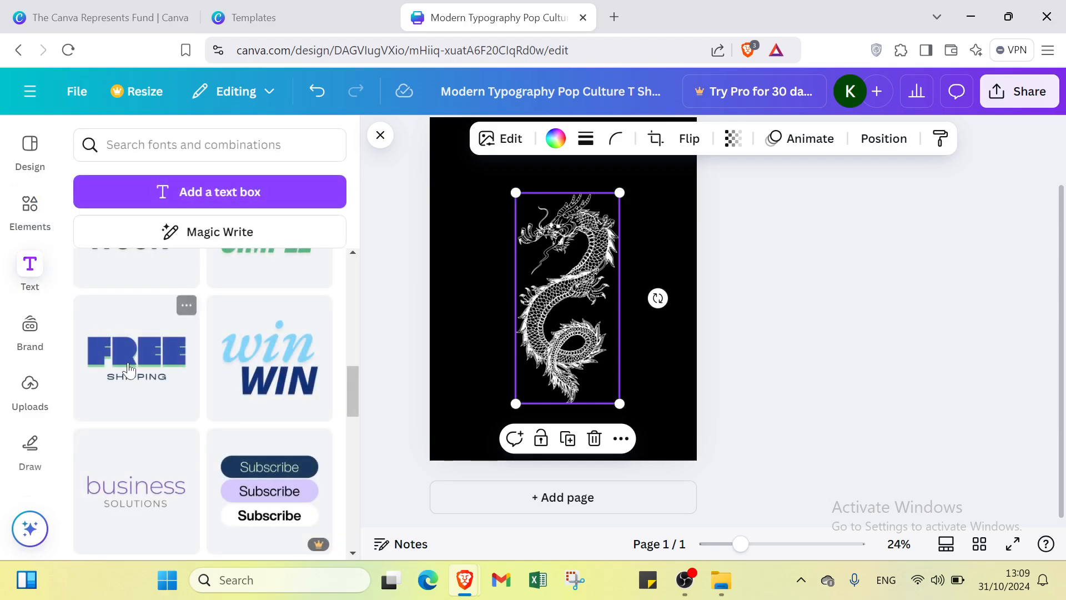
scroll(166, 371, "up", 8)
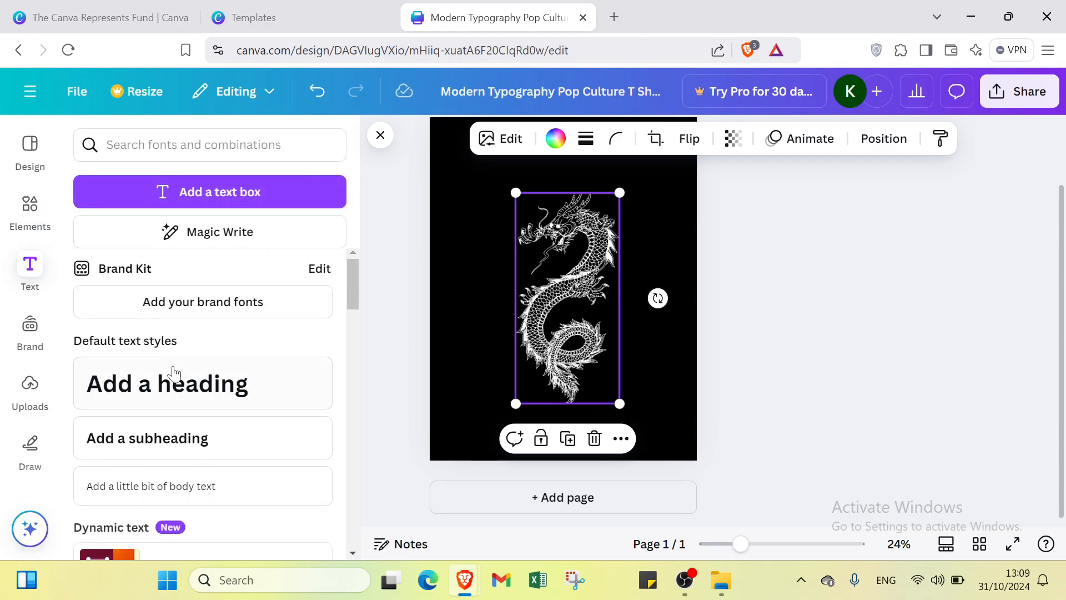
left_click(174, 372)
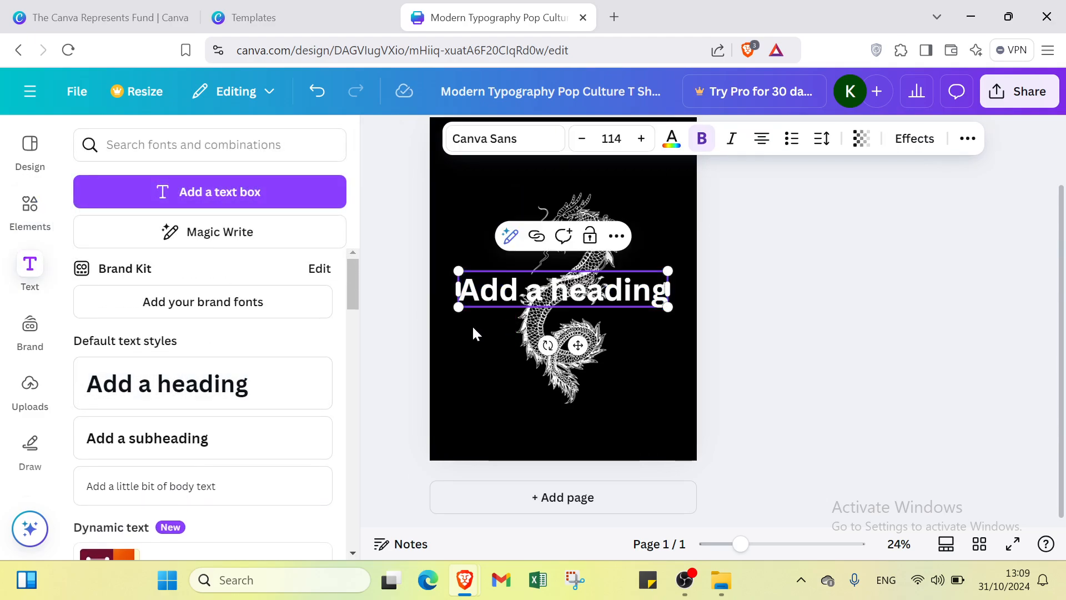
left_click_drag(504, 289, 509, 165)
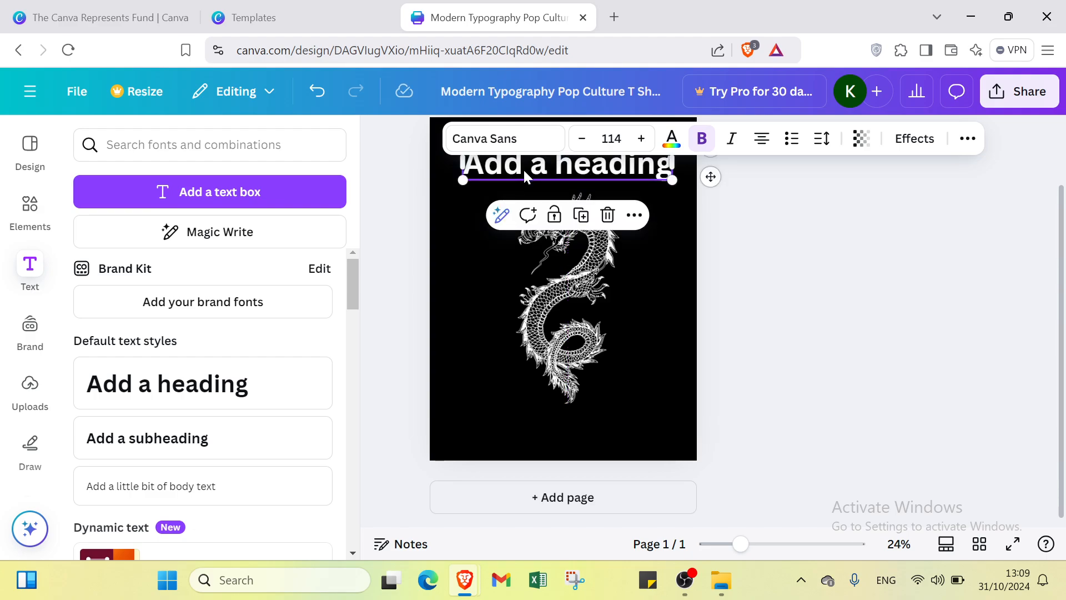
double_click(523, 168)
key("BackSpace")
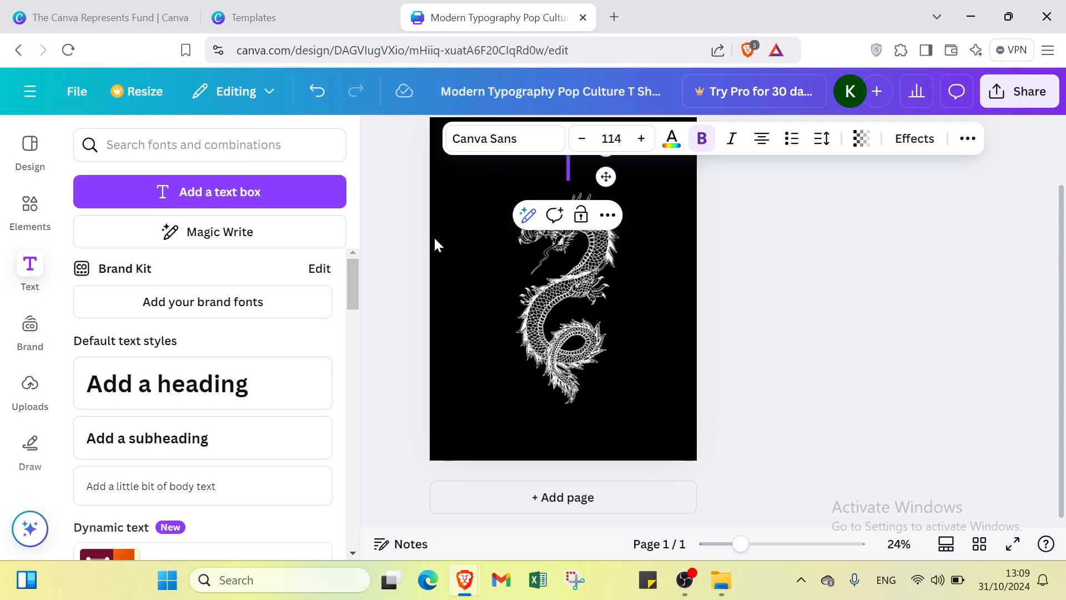
Step: Try an orange text color for the emptied heading with a lowercase "d", and remove the letter
left_click(670, 142)
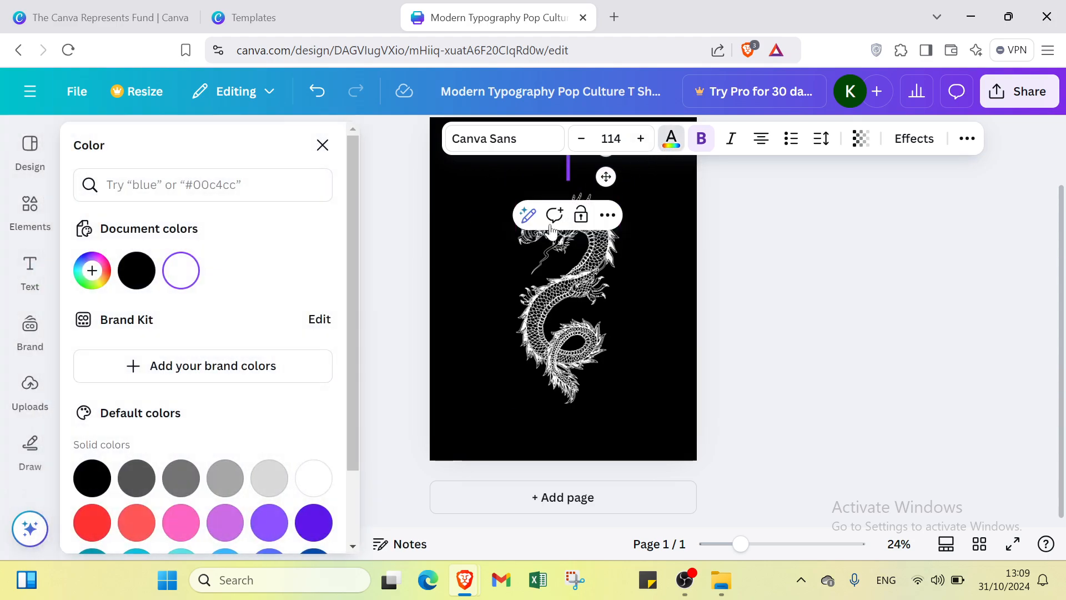
scroll(206, 461, "down", 2)
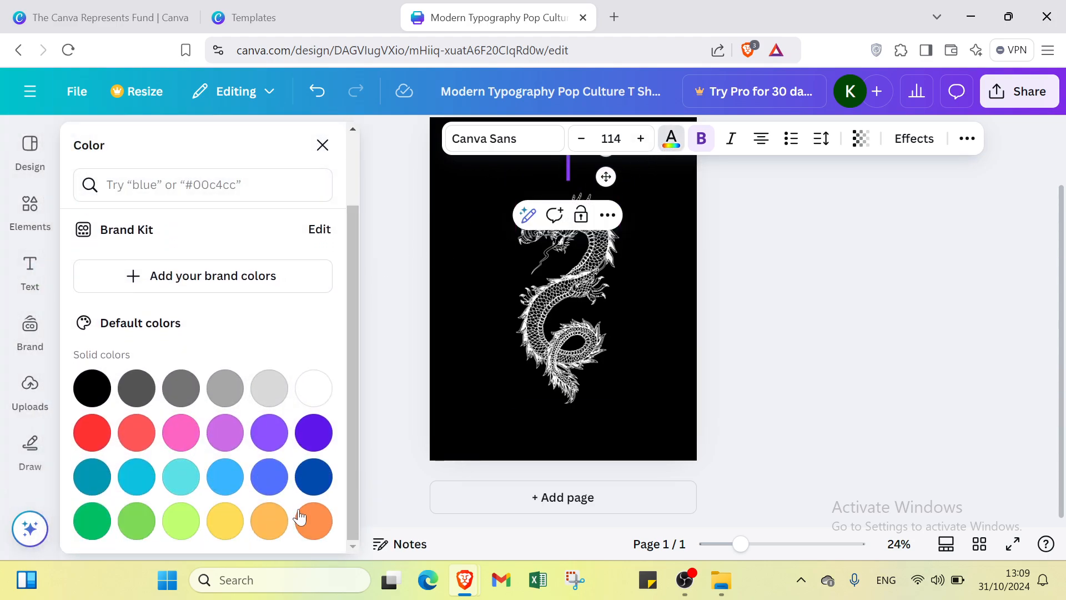
left_click(314, 522)
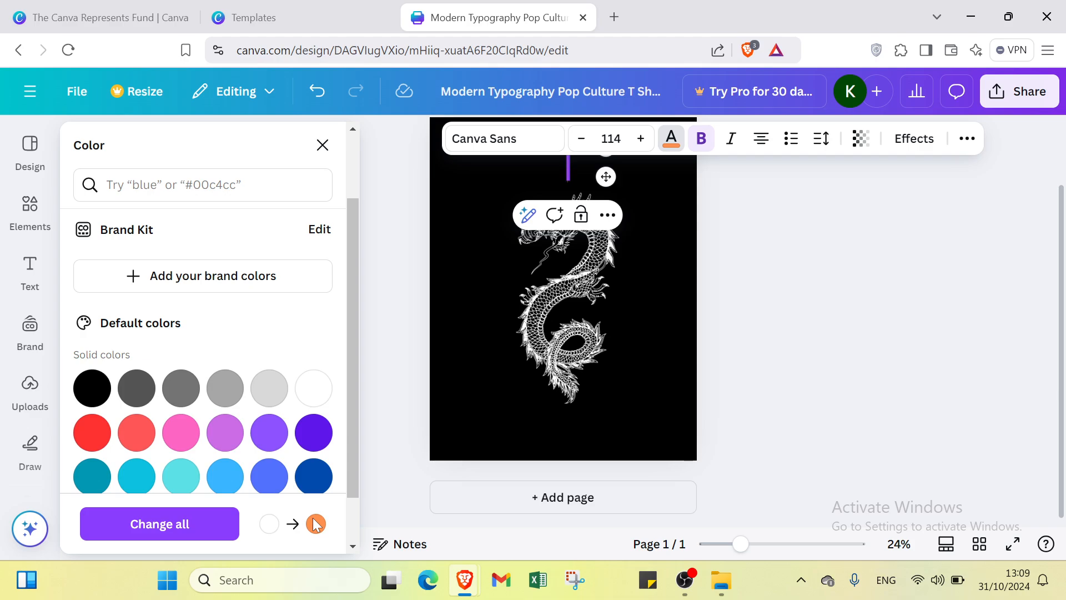
type("d")
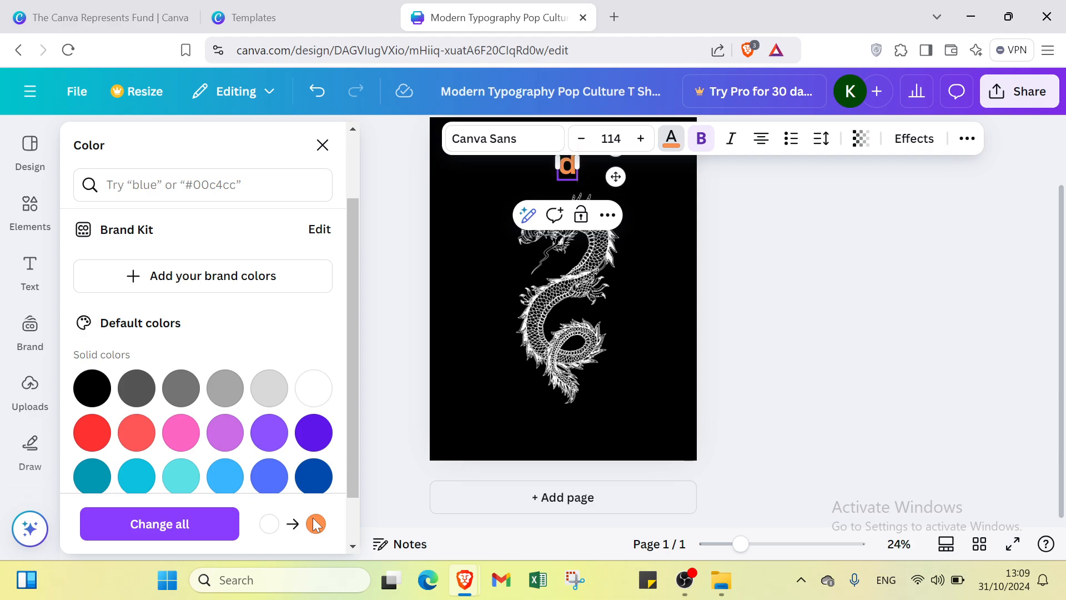
key("BackSpace")
Step: Enter "Dragon" as the heading text above the dragon graphic
type("D")
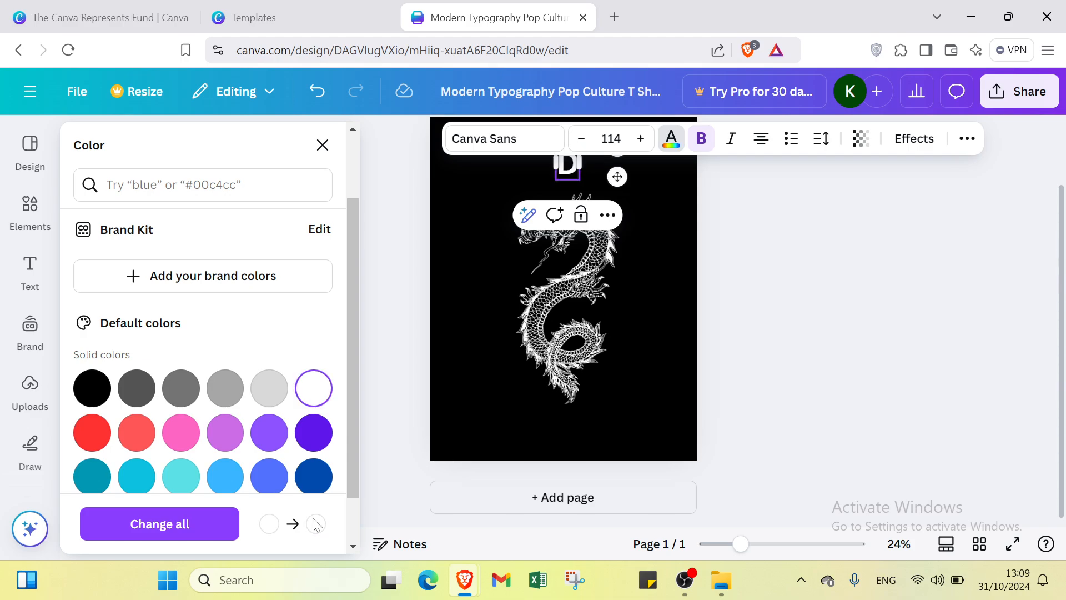
type("rago")
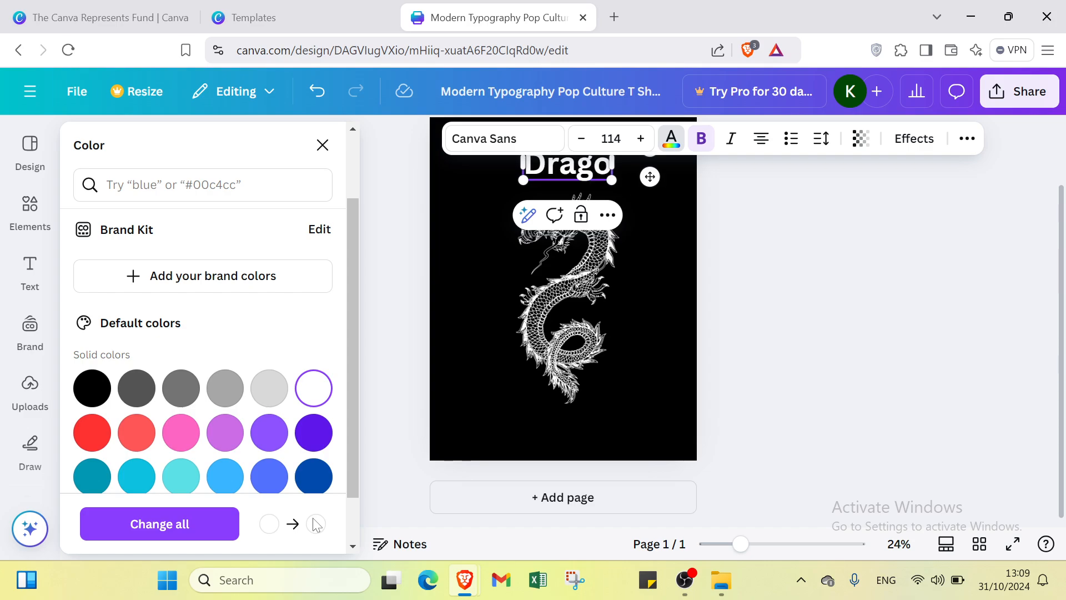
type("n")
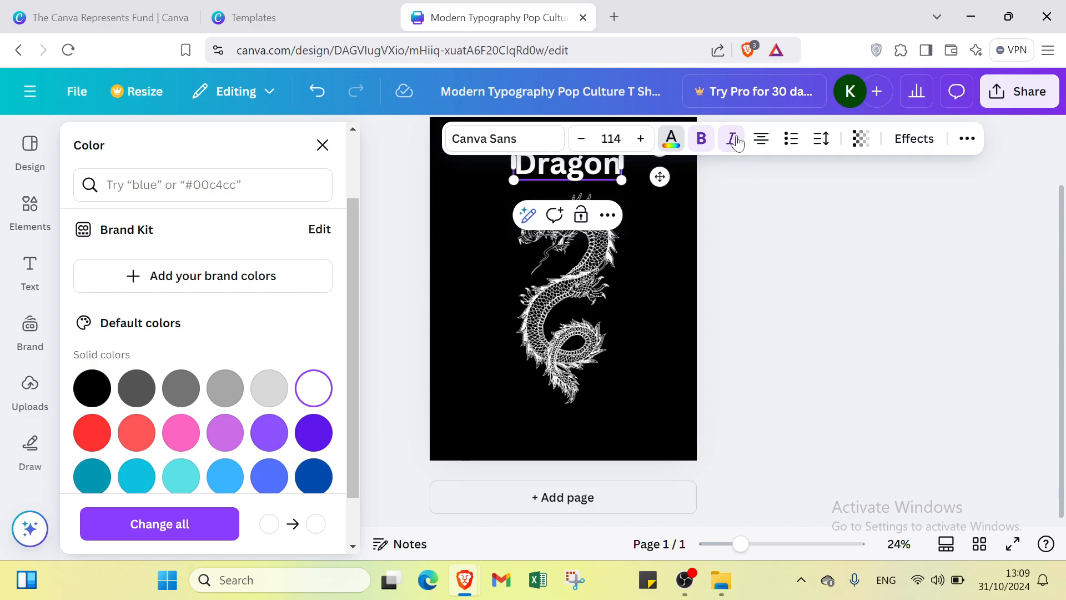
Step: Italicize the "Dragon" heading and change its text color to red
key("ctrl+a")
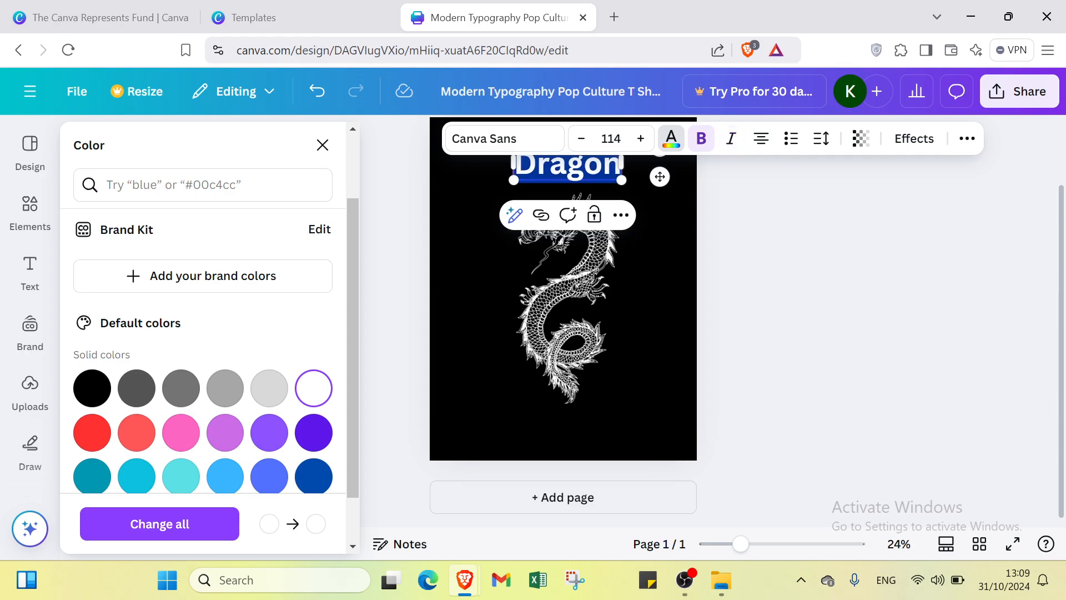
left_click(726, 146)
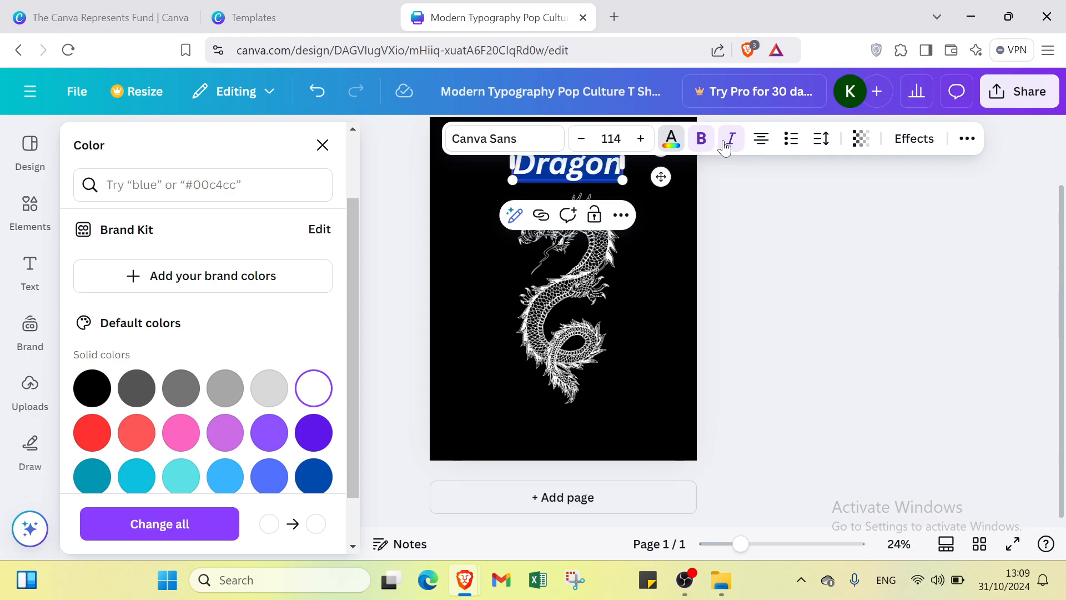
left_click(672, 142)
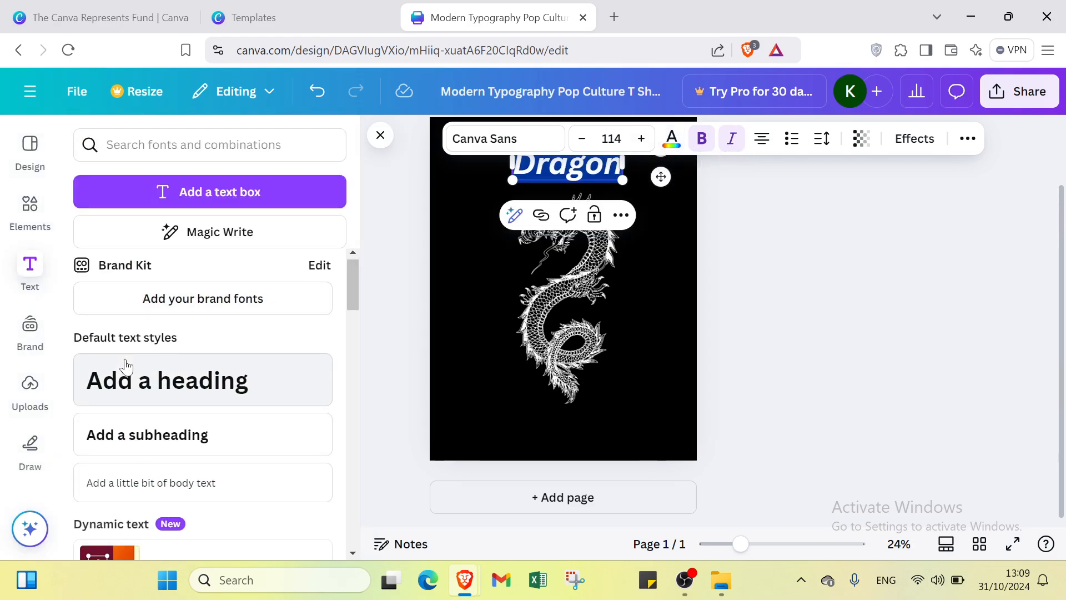
scroll(167, 361, "down", 1)
left_click(671, 141)
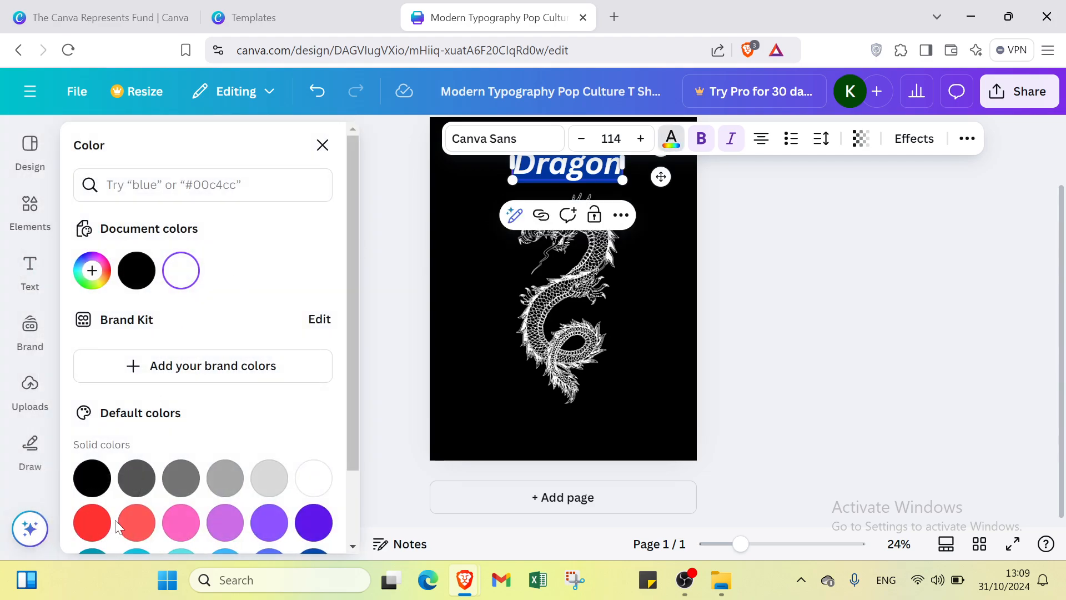
left_click(98, 531)
left_click(798, 328)
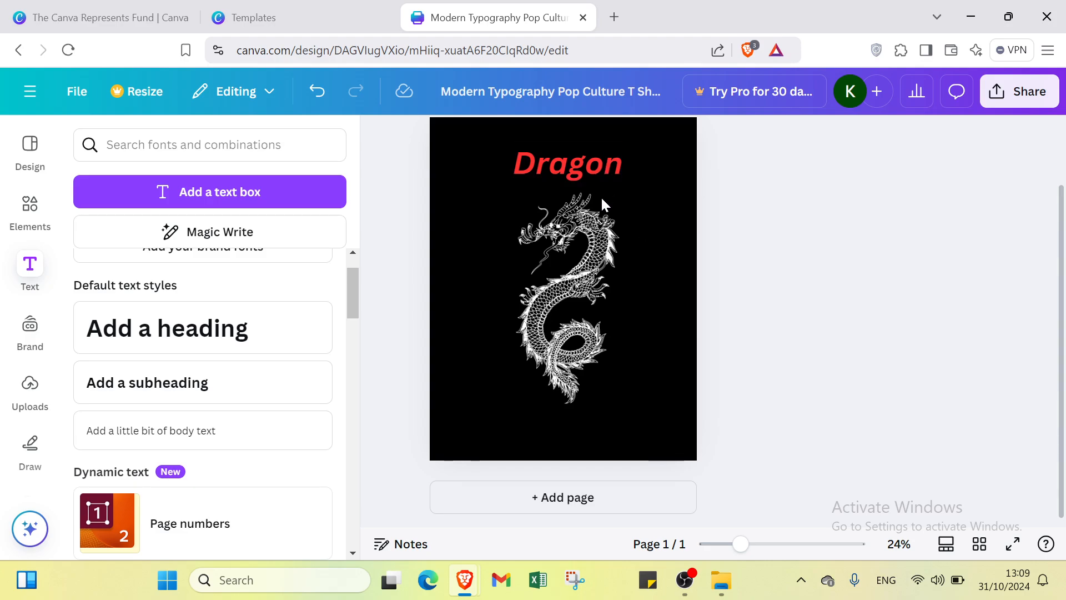
Step: Search the design elements for "demon" and add the graphic of red eyes with horns to the page
left_click(465, 407)
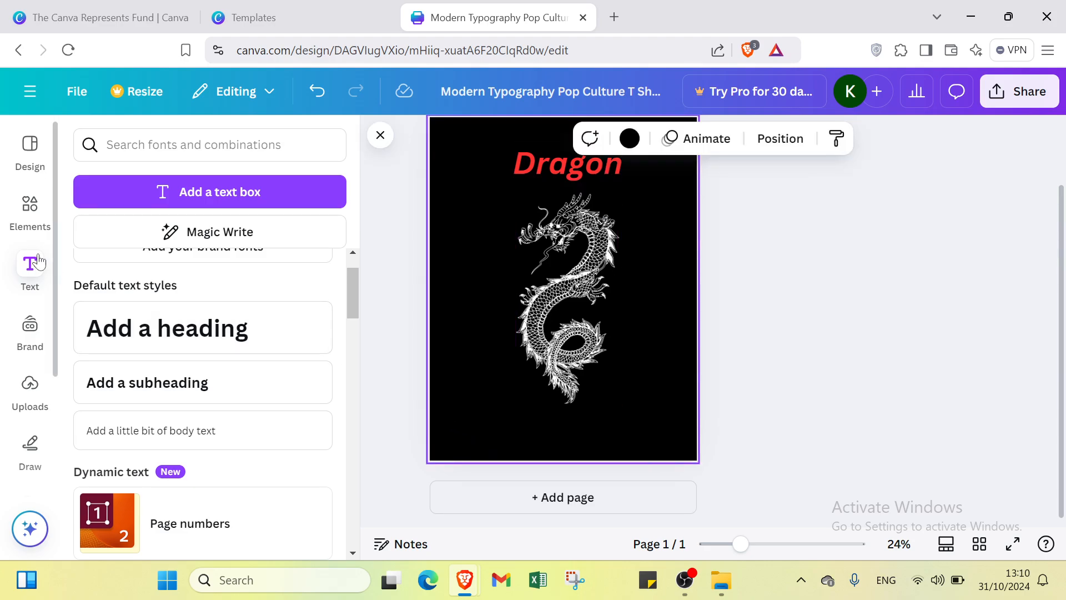
left_click(30, 211)
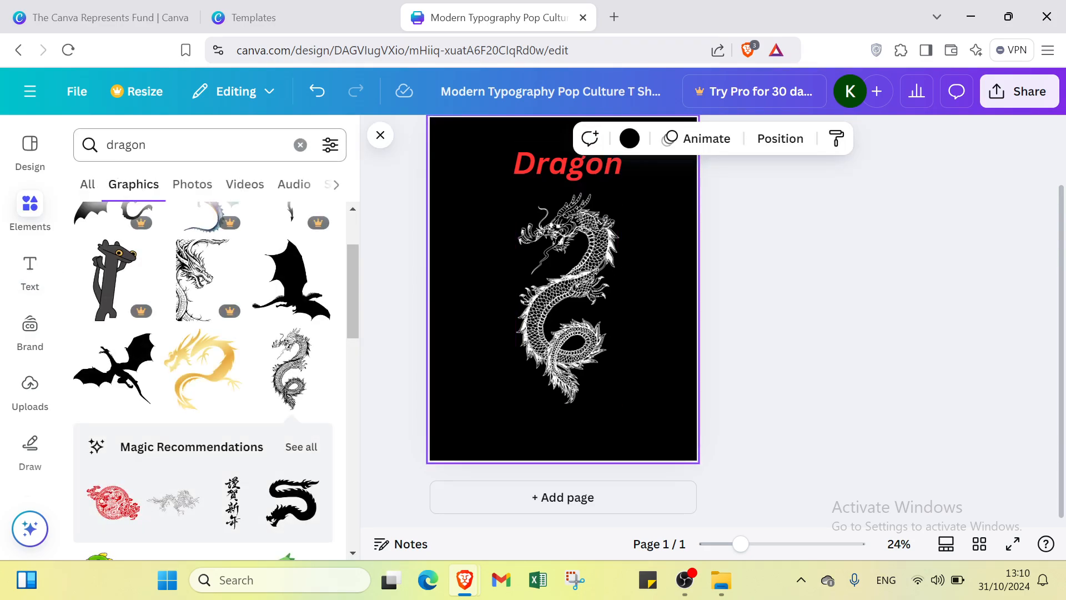
left_click(127, 144)
key("BackSpace")
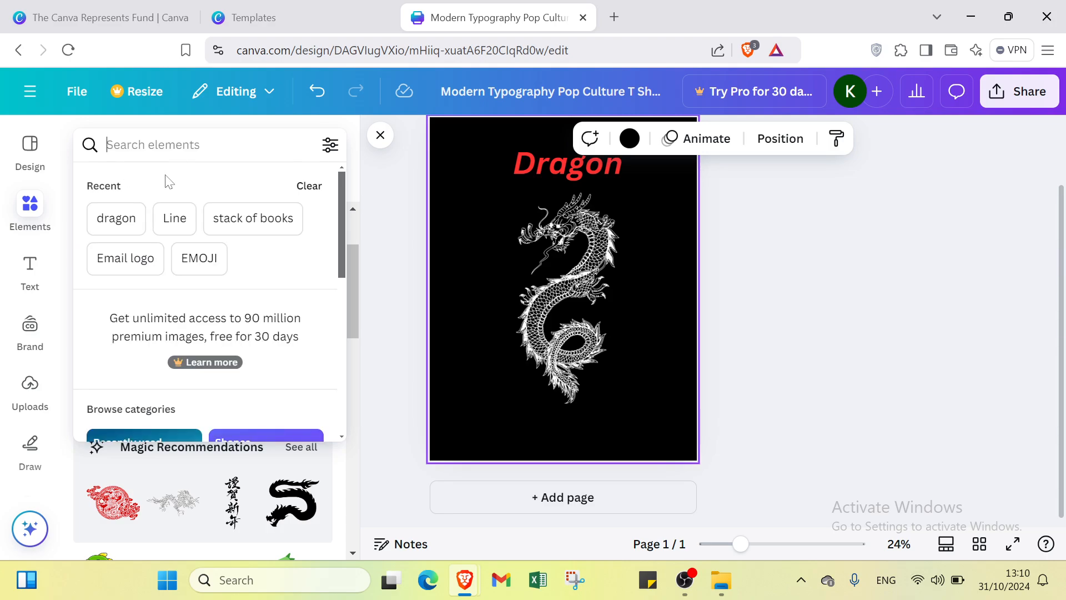
type("demon")
key("Return")
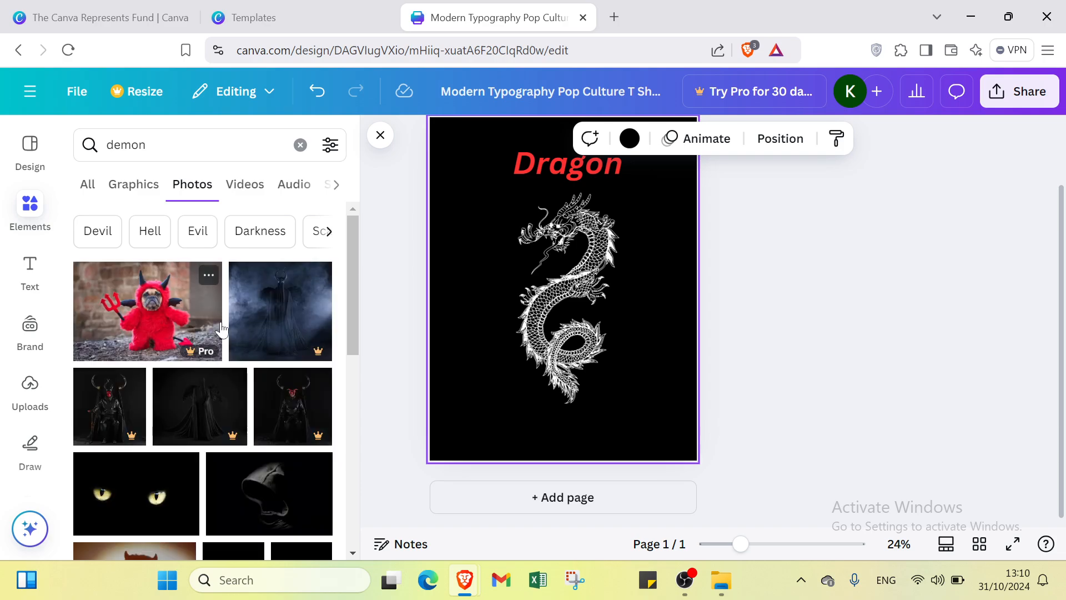
scroll(177, 333, "down", 1)
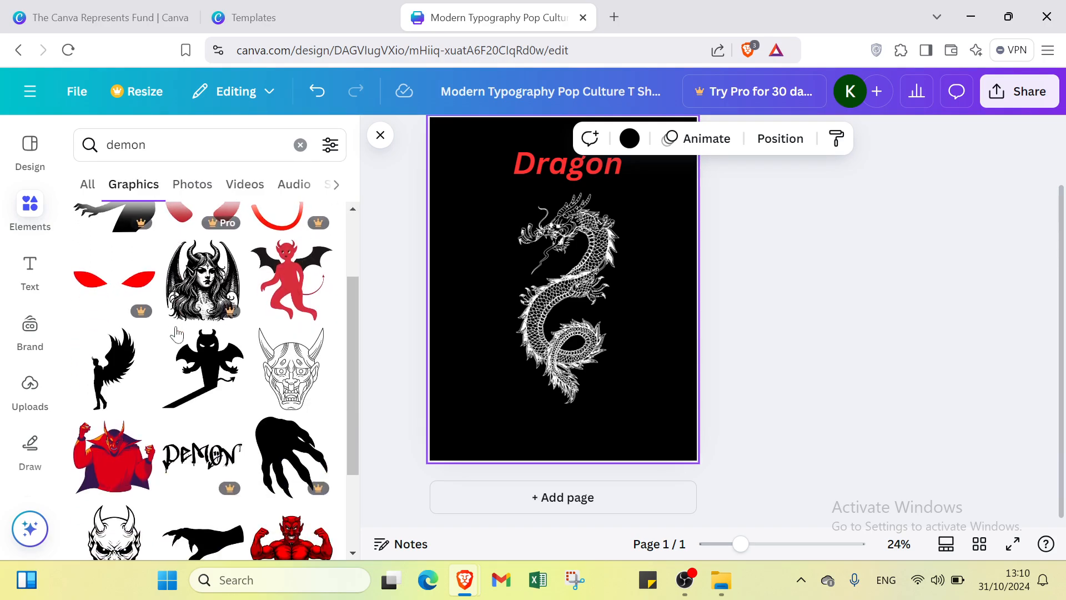
scroll(214, 349, "down", 3)
scroll(223, 355, "up", 3)
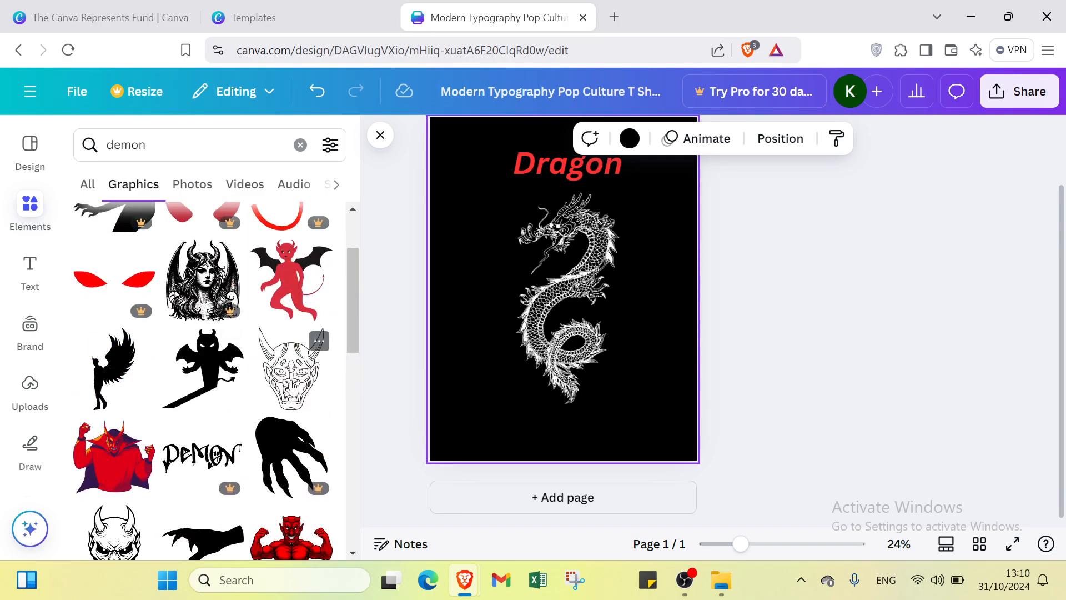
scroll(222, 400, "down", 4)
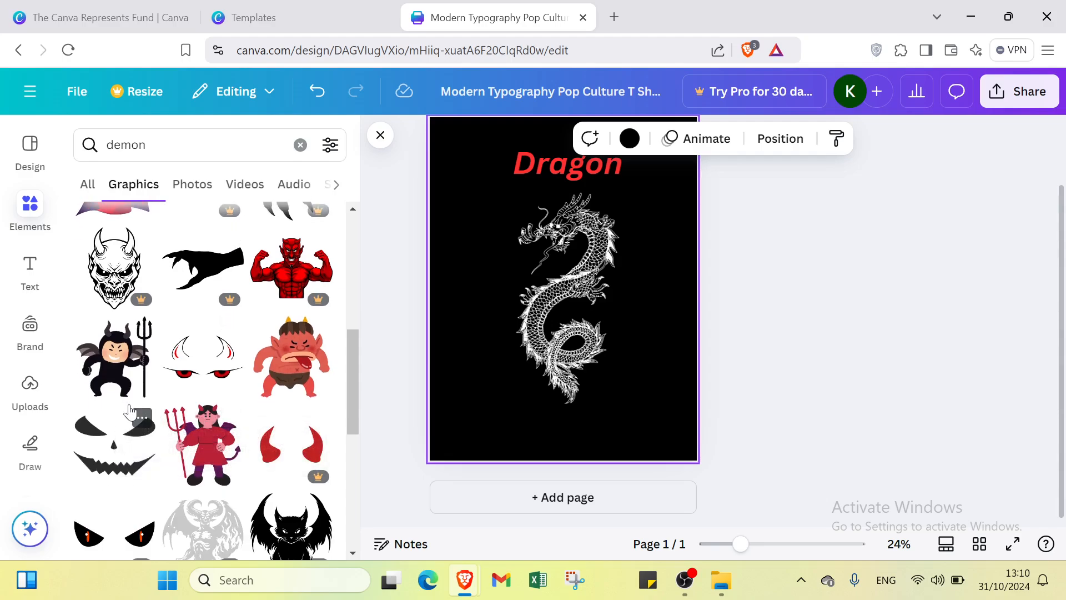
left_click(188, 379)
left_click(564, 291)
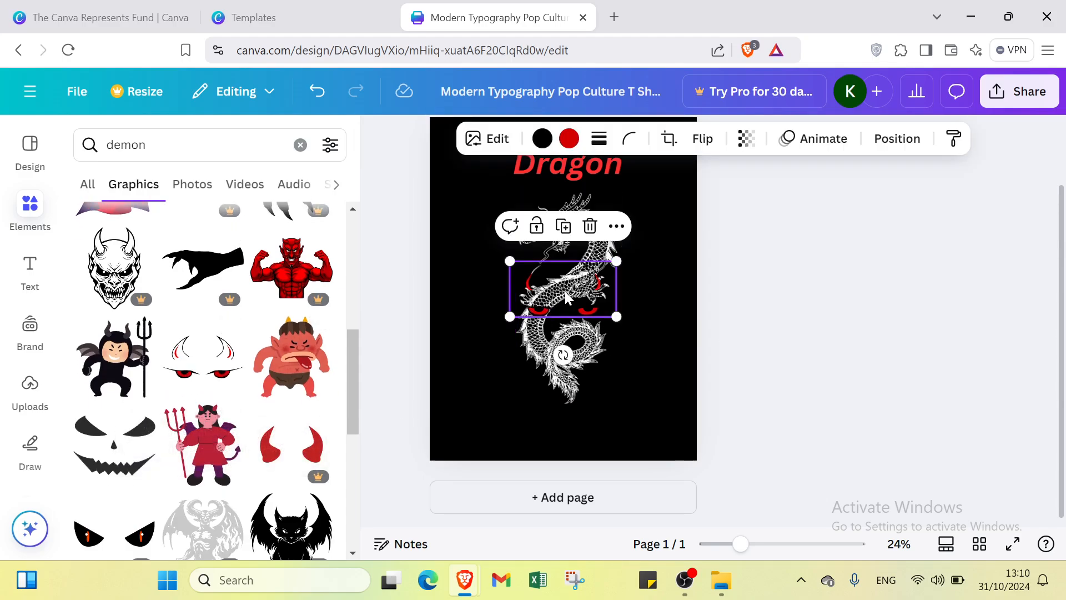
Step: Move the horned-eyes graphic to the page's upper-left corner and shrink it slightly
left_click_drag(565, 291, 478, 169)
left_click(488, 272)
left_click(441, 157)
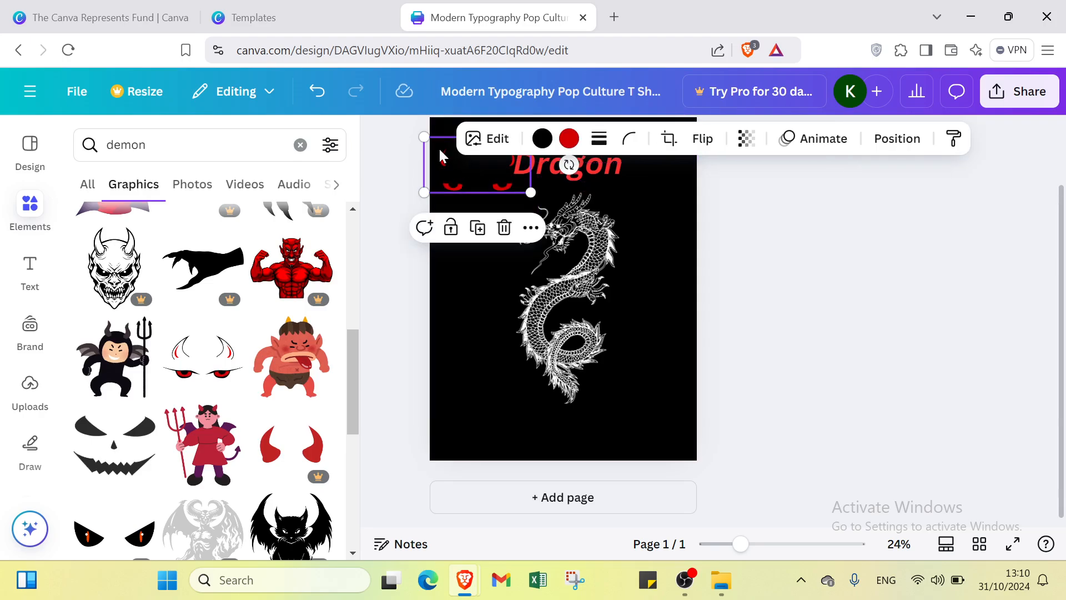
left_click_drag(425, 136, 447, 149)
Step: Move the dragon and the "Dragon" heading down the page and place the horned-eyes graphic above the heading
left_click_drag(591, 276, 593, 323)
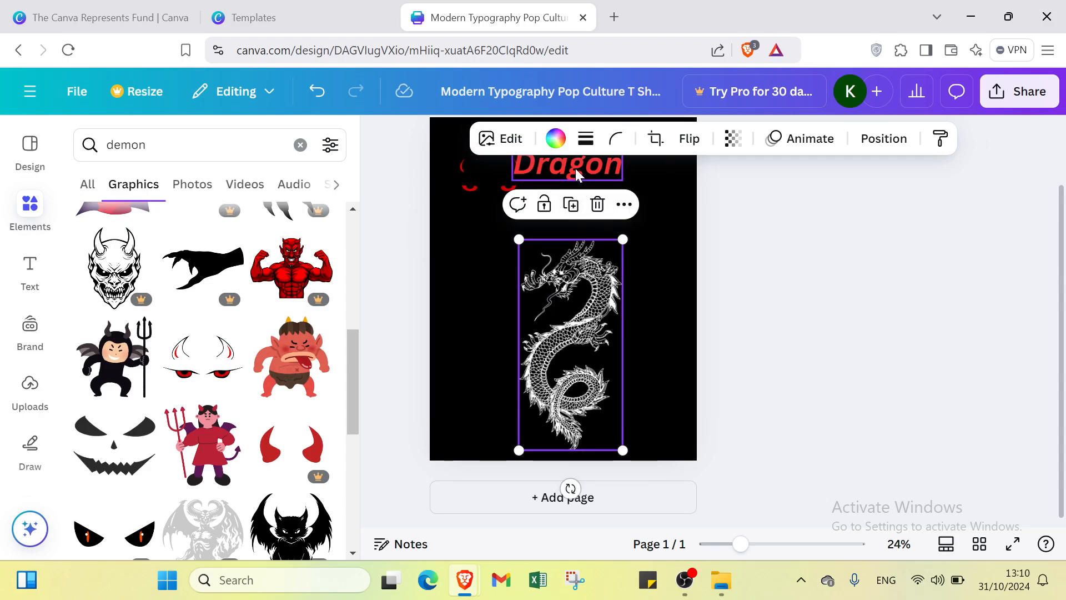
left_click_drag(577, 171, 575, 206)
left_click_drag(464, 189, 539, 165)
left_click_drag(616, 281, 614, 272)
left_click(646, 271)
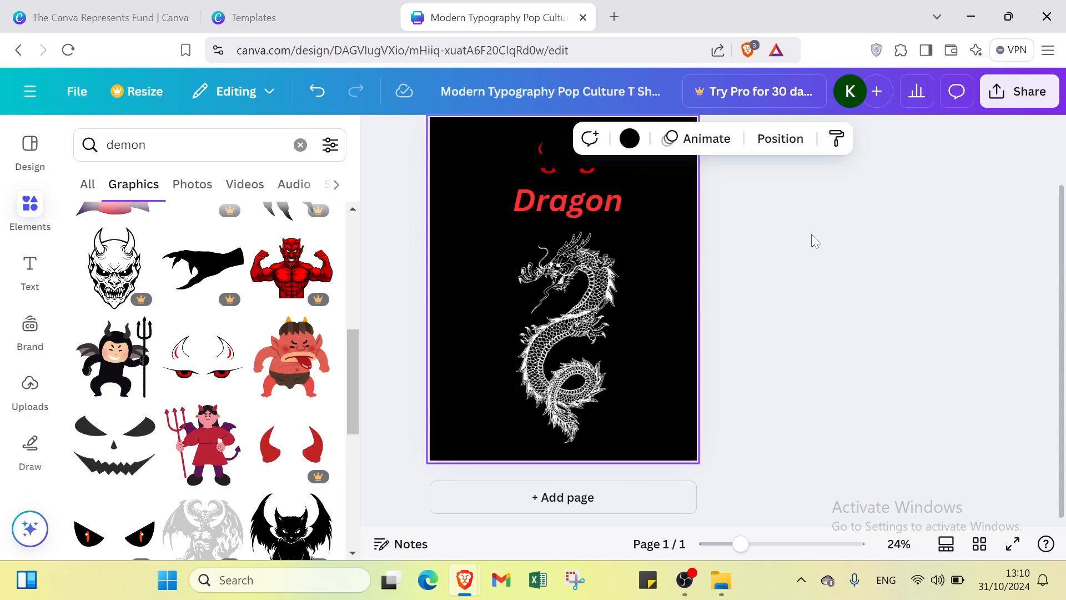
left_click(822, 256)
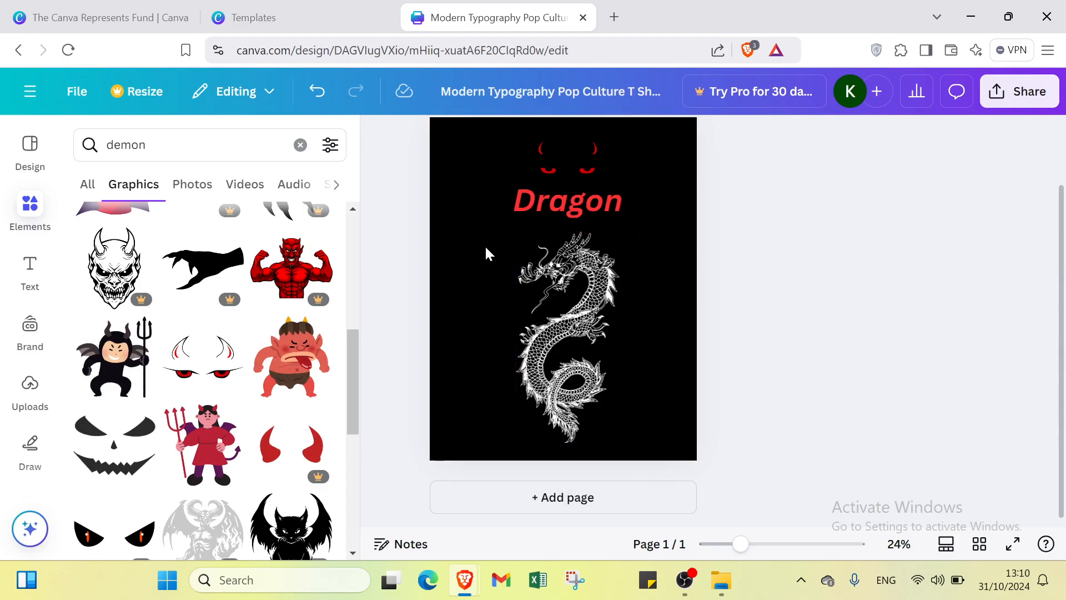
Step: Look through the uploads area, the drawing tools and the template style suggestions
left_click(30, 353)
left_click(30, 389)
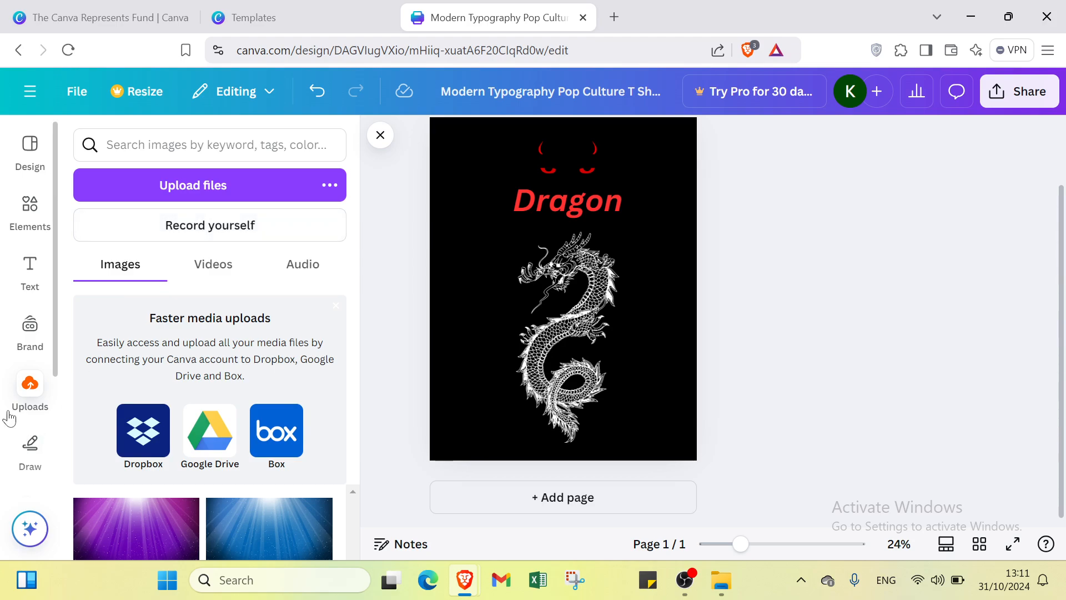
left_click(30, 447)
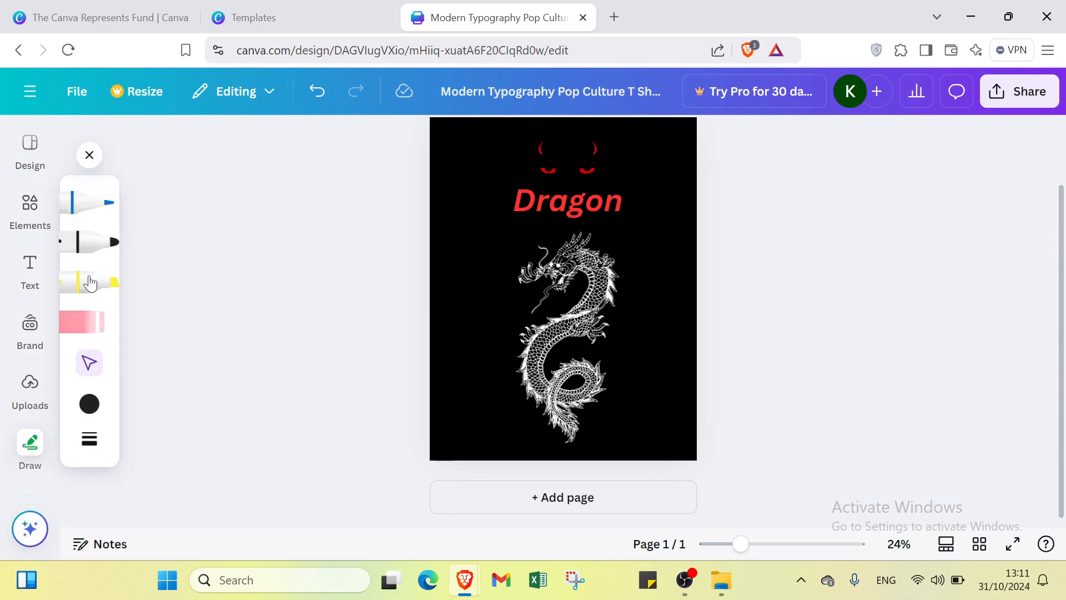
left_click(89, 405)
left_click(87, 409)
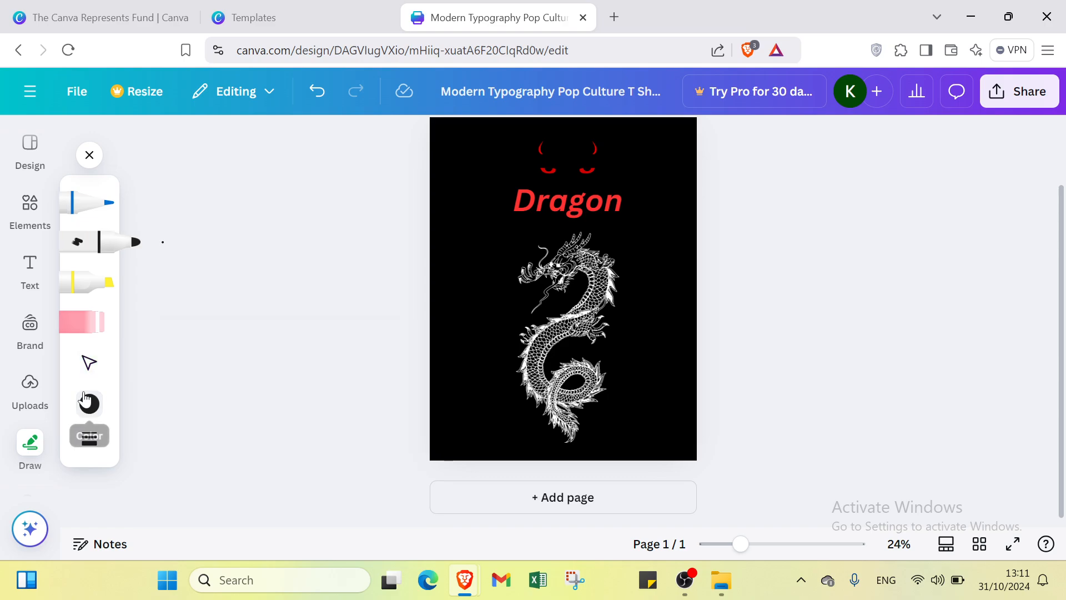
scroll(31, 461, "down", 3)
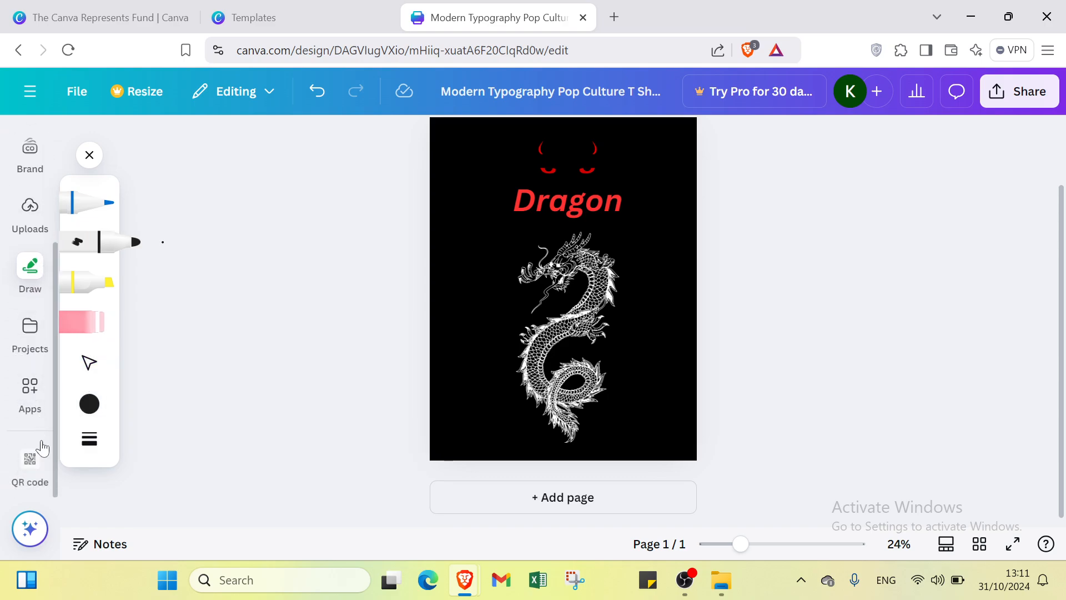
scroll(56, 222, "up", 3)
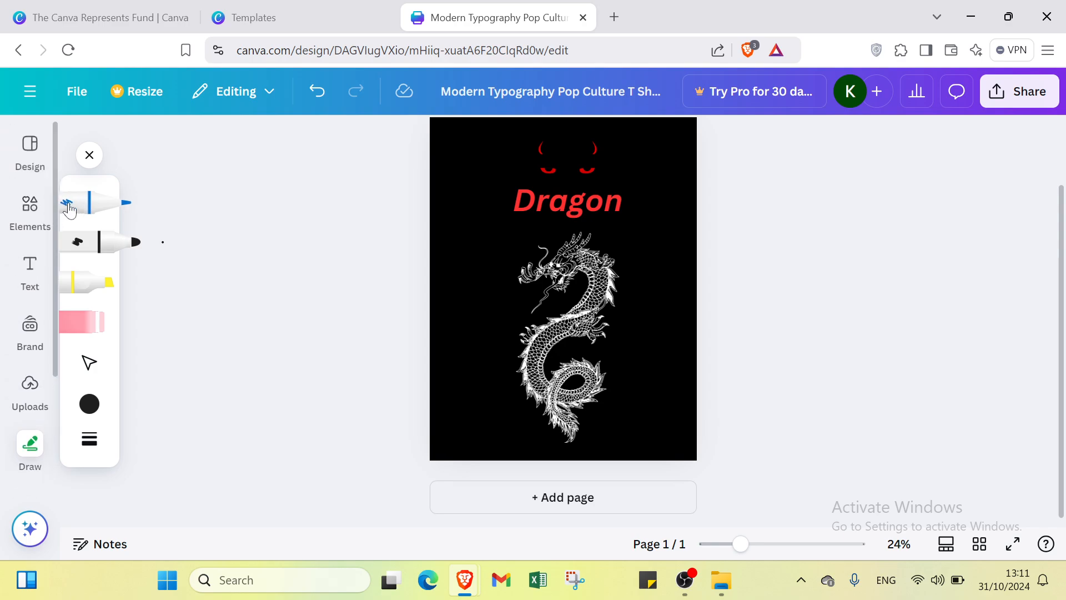
left_click(29, 166)
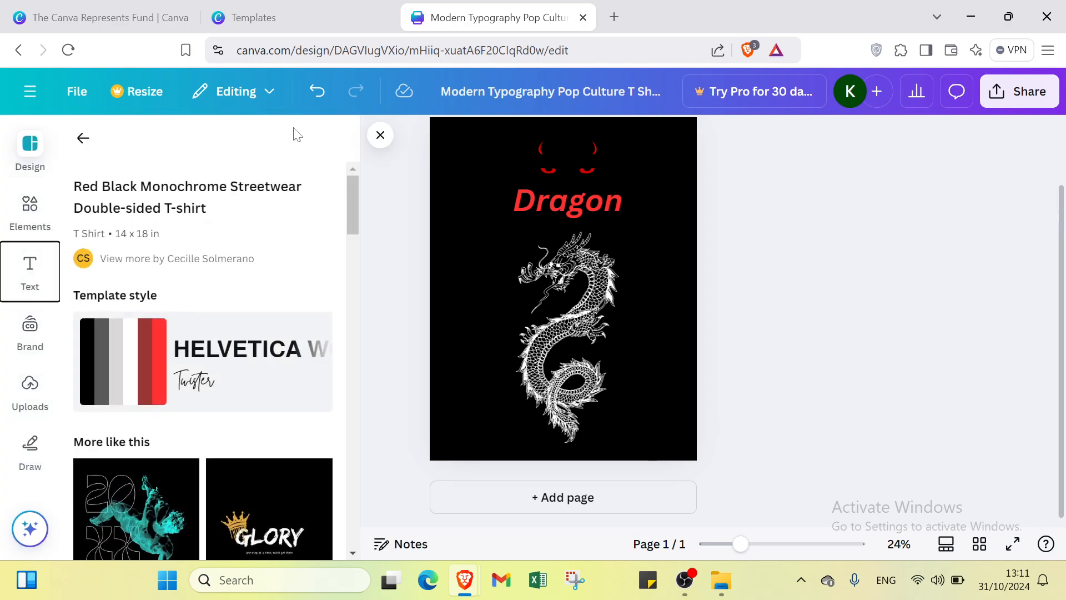
left_click(380, 136)
Step: Undo all edits to the t-shirt design back to the original "ARTISTIC" template
left_click(319, 95)
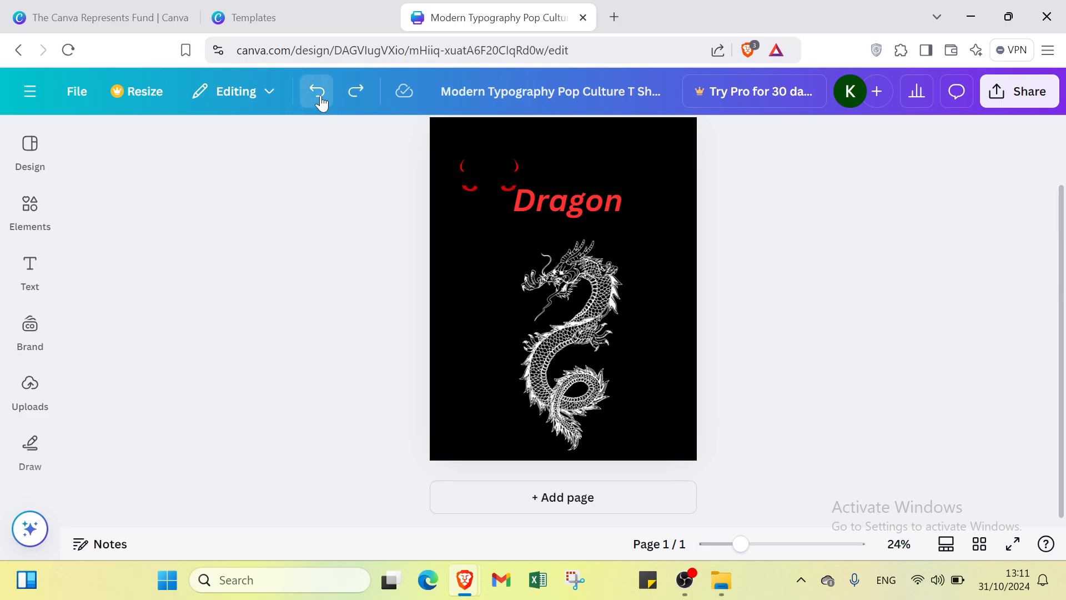
left_click(320, 99)
left_click(320, 99)
left_click(320, 98)
left_click(320, 99)
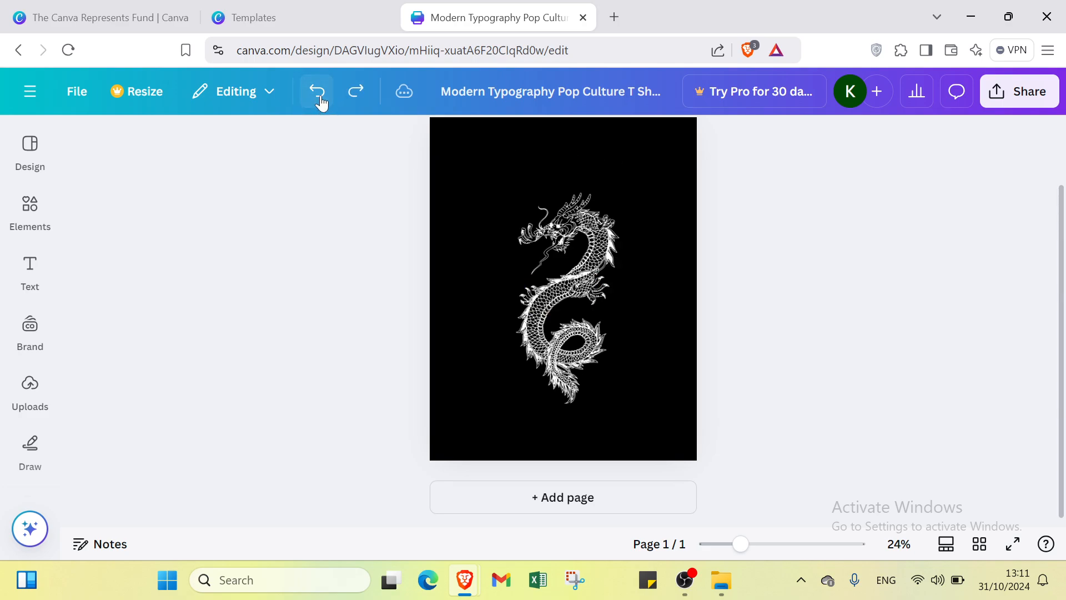
left_click(320, 99)
left_click(320, 99)
left_click(320, 98)
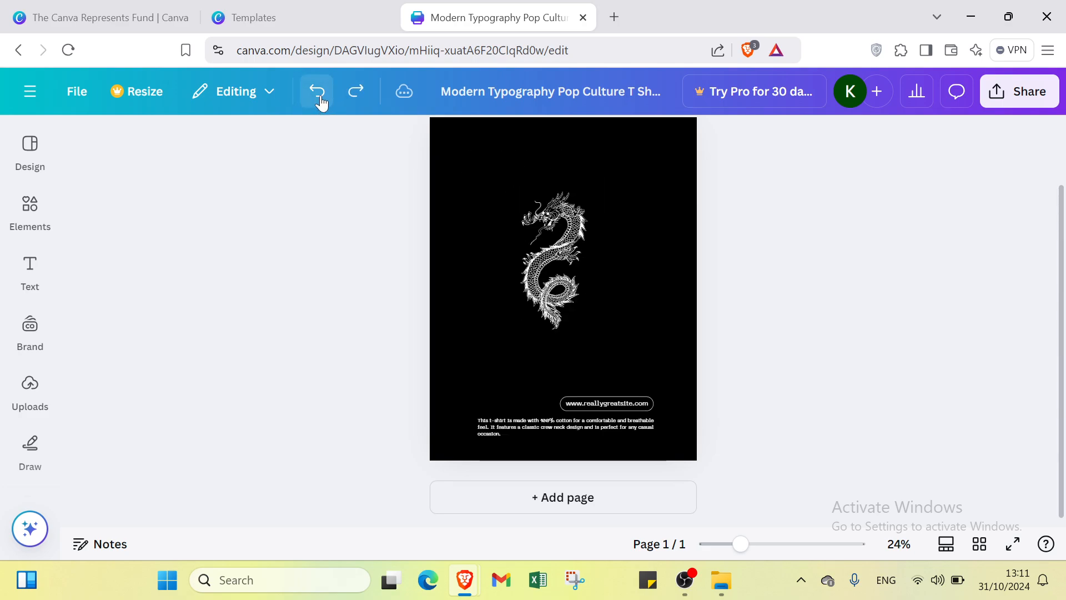
left_click(320, 99)
left_click(320, 99)
left_click(320, 99)
left_click(319, 99)
left_click(320, 99)
left_click(320, 99)
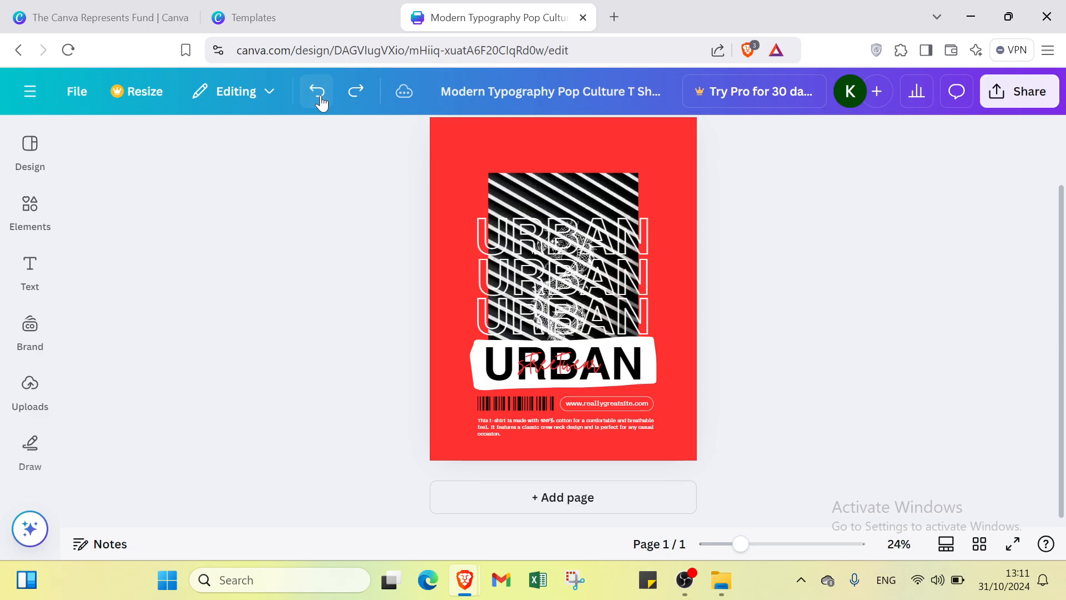
left_click(319, 99)
left_click(320, 99)
left_click(320, 99)
left_click(320, 100)
left_click(320, 100)
left_click(319, 100)
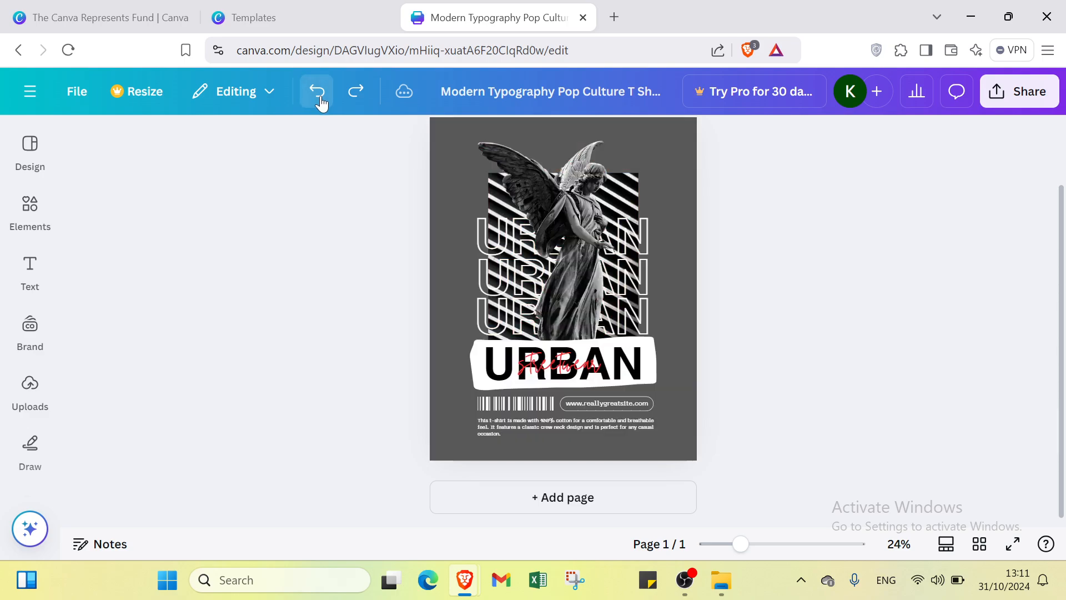
left_click(320, 100)
left_click(320, 100)
left_click(320, 98)
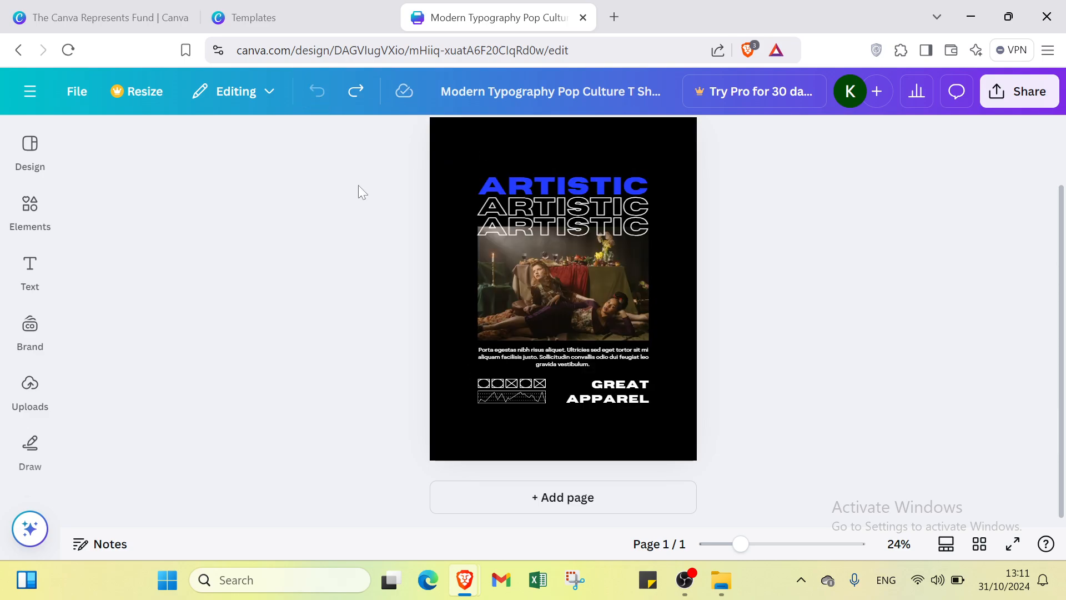
Step: Check the design's sharing options, close them and switch to the Canva Represents Fund page
left_click(989, 104)
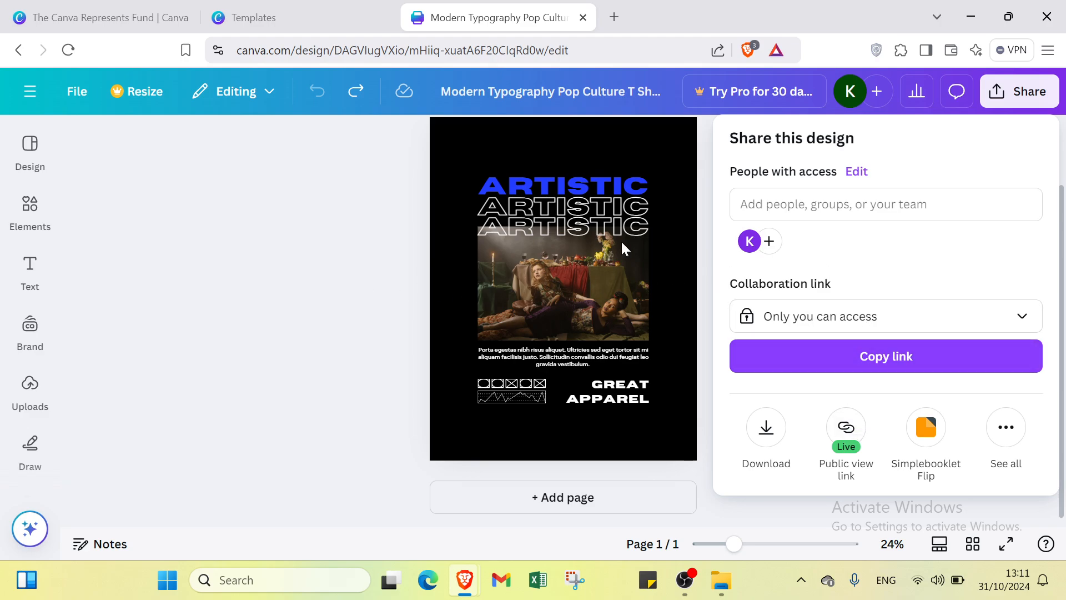
left_click(325, 211)
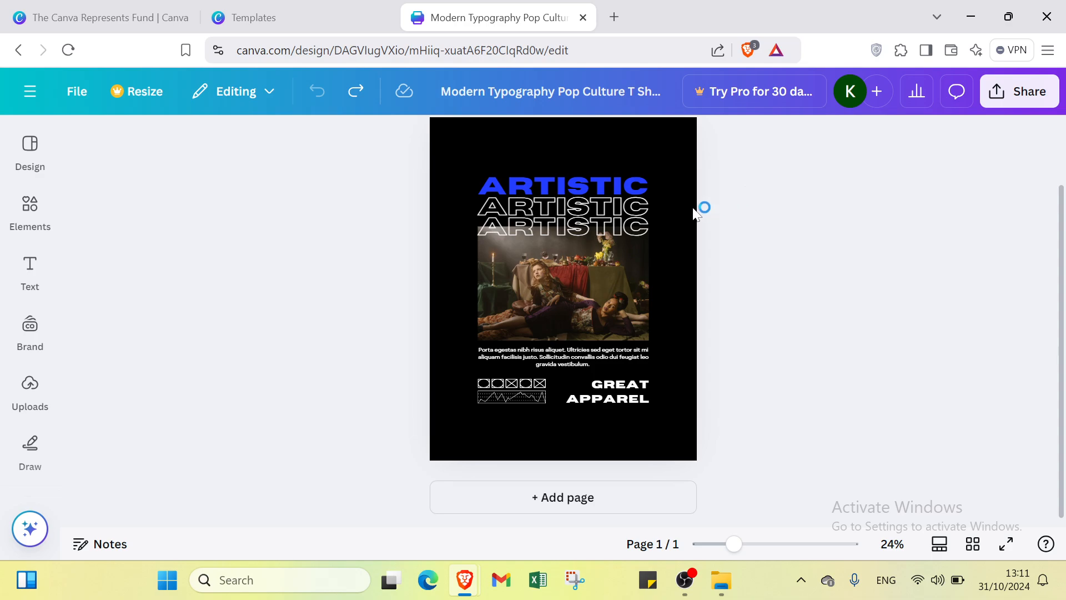
left_click(58, 22)
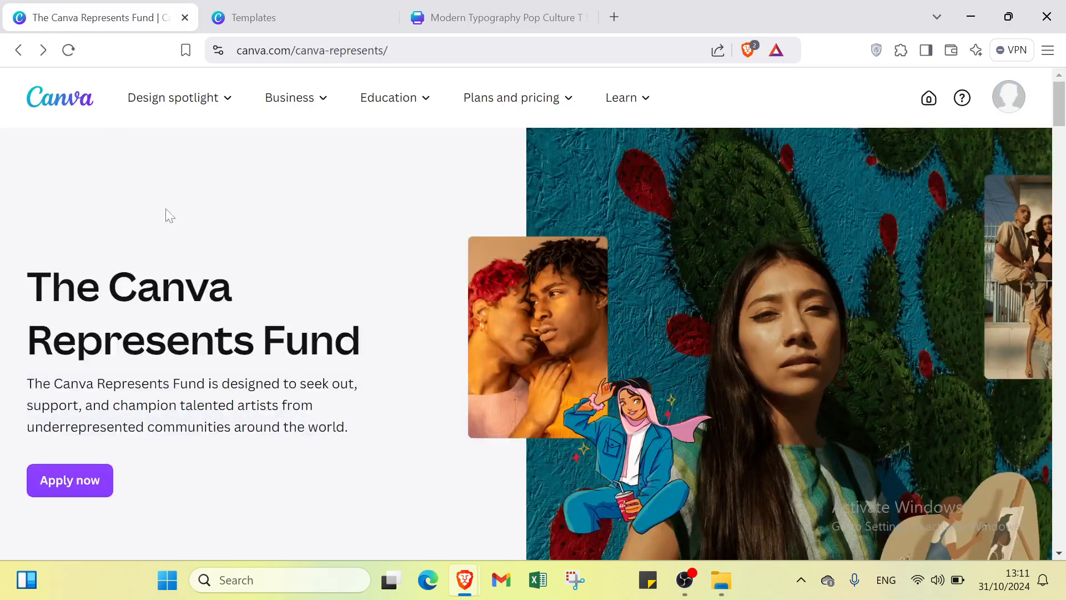